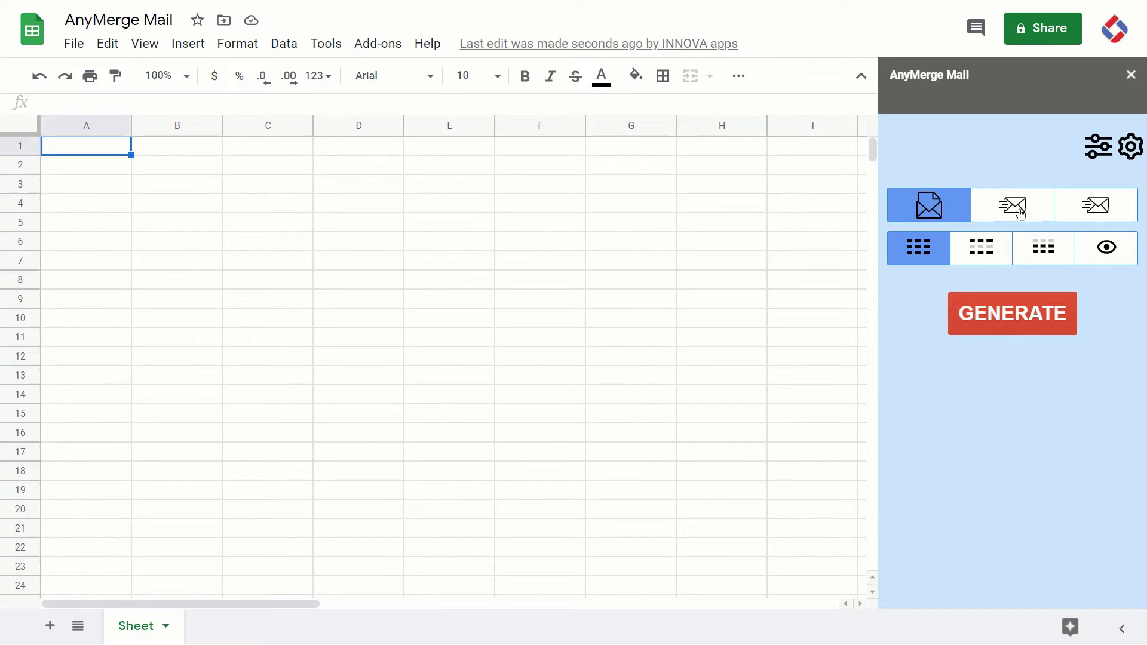
# - Glance at Sheet configuration, then bring up AnyMerge Add-on Settings with the ID Cards template
pyautogui.click(1099, 149)
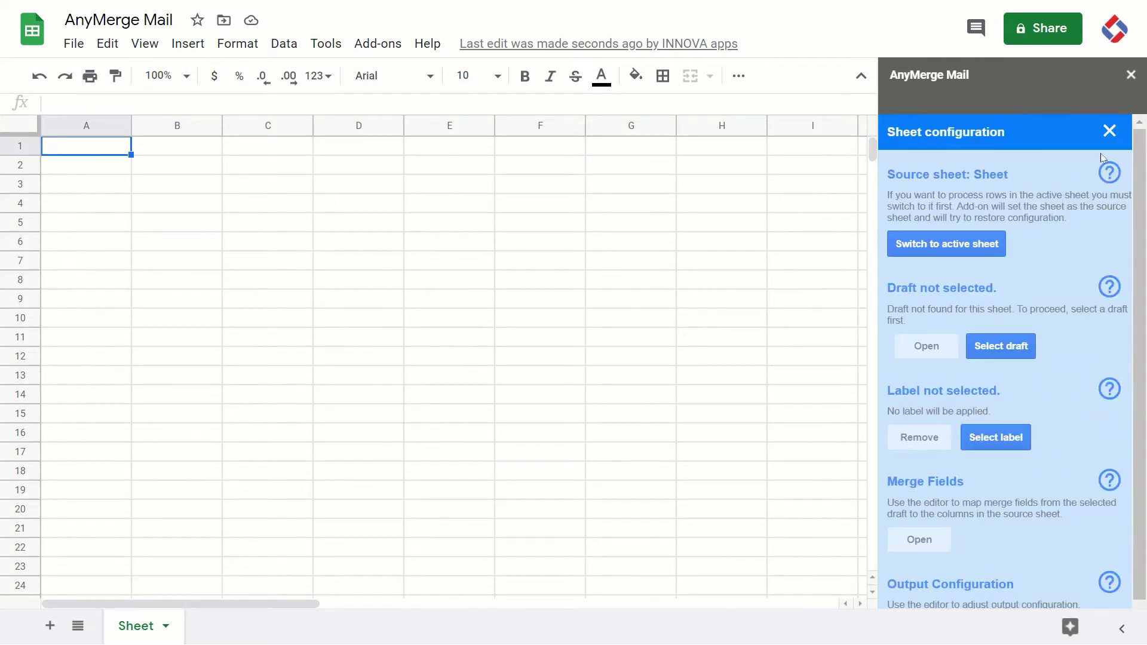
pyautogui.click(1114, 131)
pyautogui.click(1129, 150)
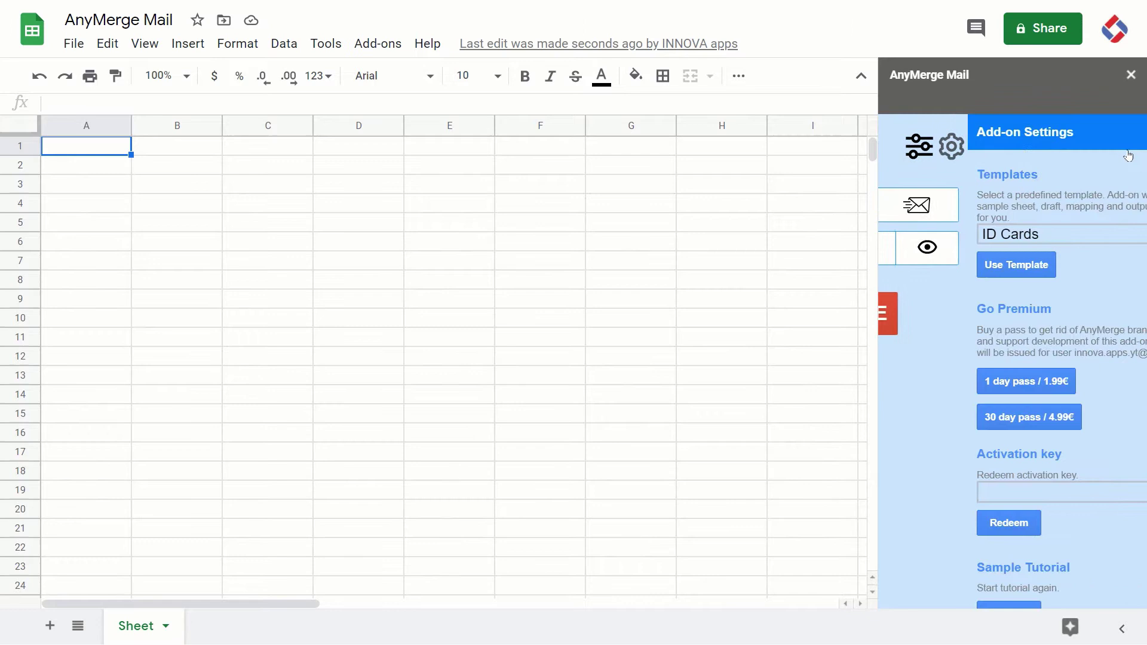
# - Apply the Membership Cards sample template, then return to its Sheet configuration
pyautogui.click(1008, 236)
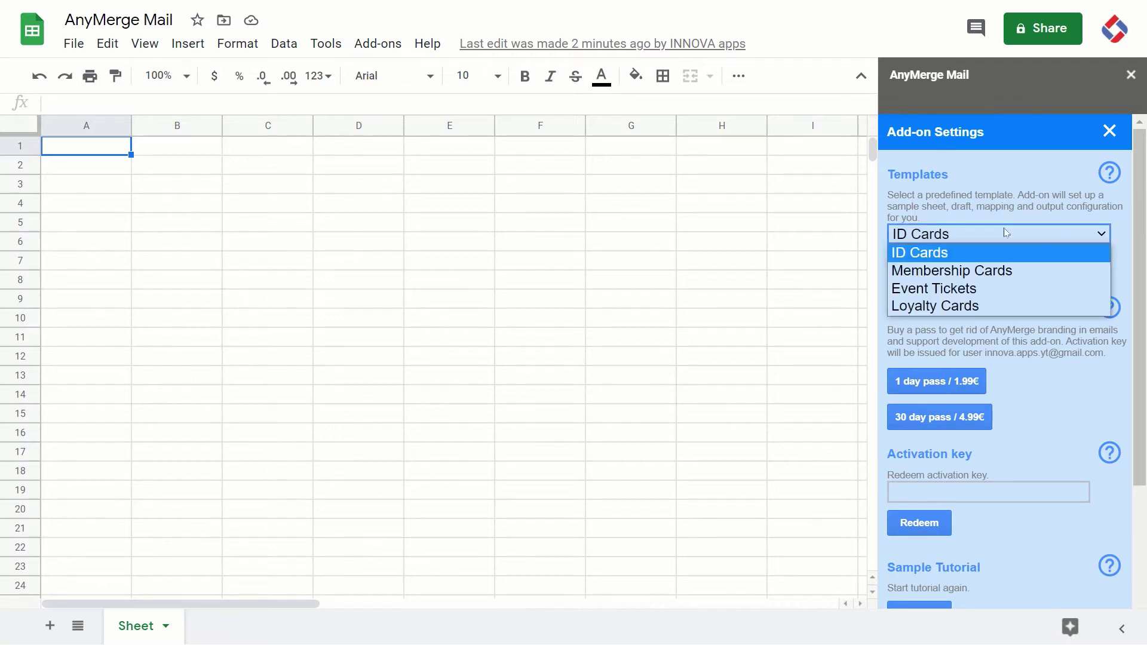
pyautogui.click(942, 273)
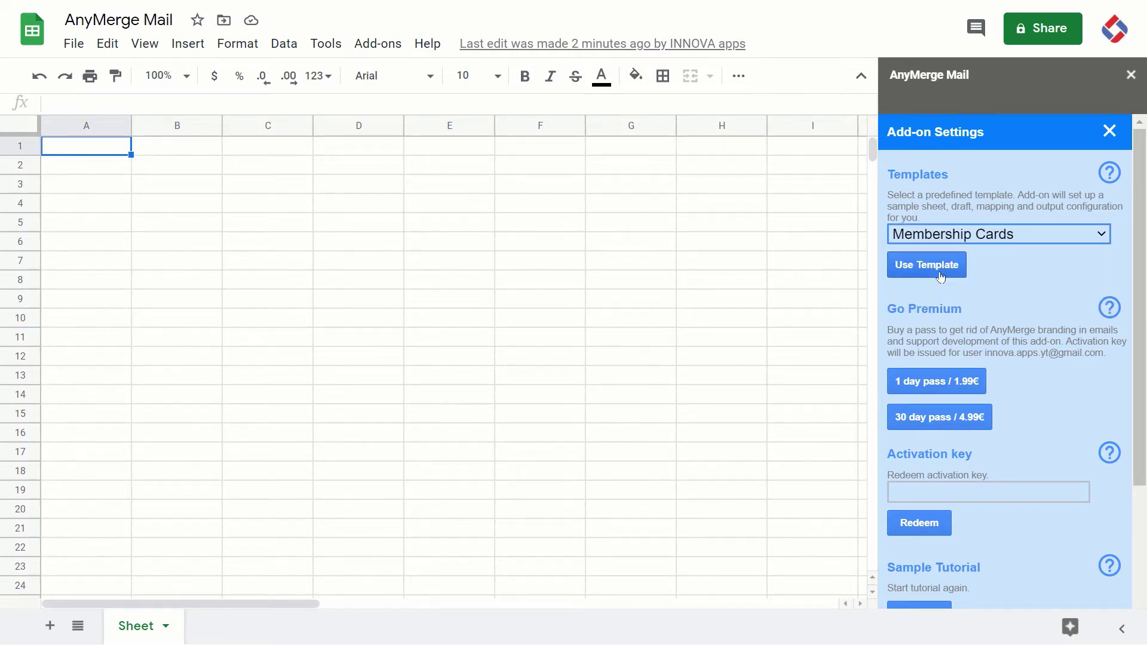
pyautogui.click(944, 269)
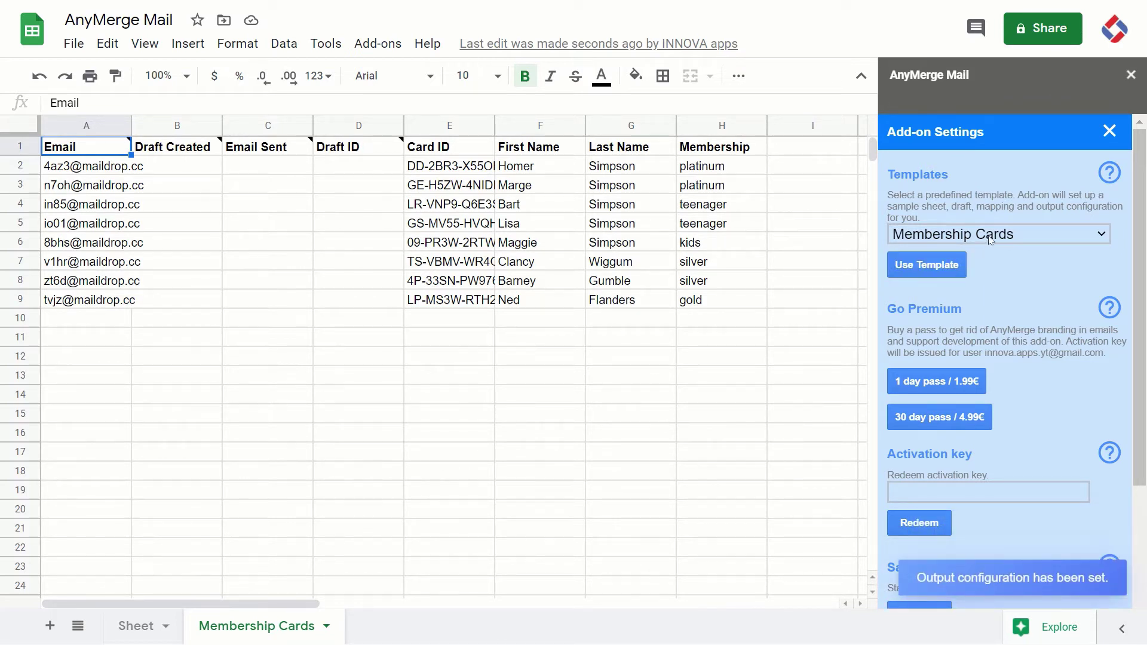
pyautogui.click(1109, 131)
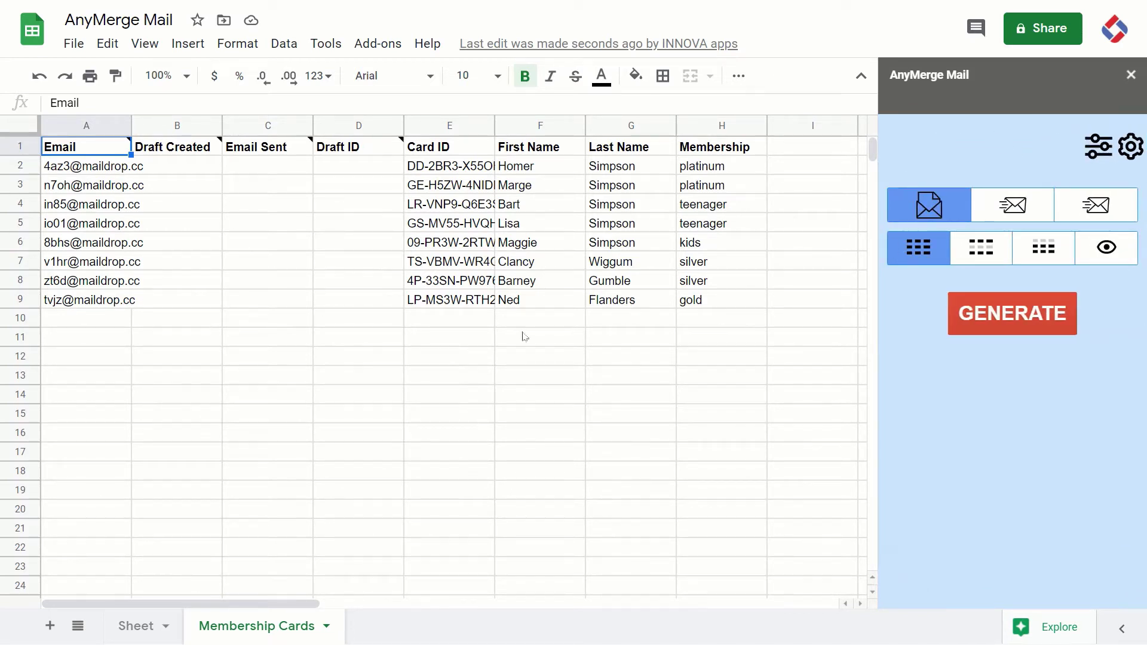
pyautogui.click(1099, 160)
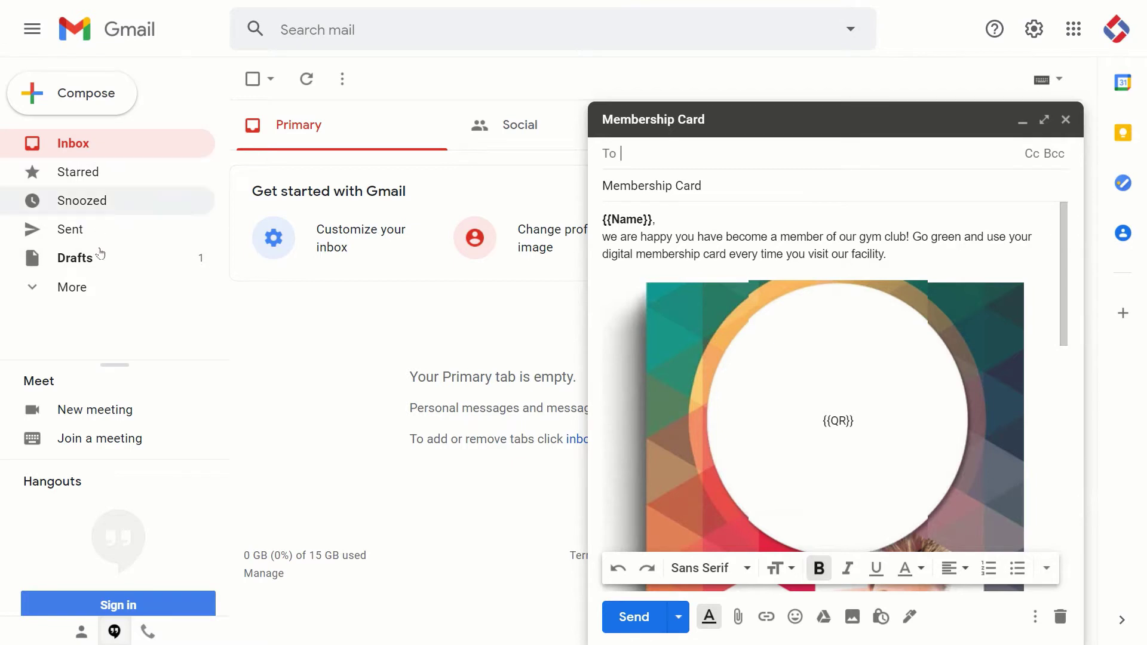
# - Inspect the {{Name}}, {{QR}} and {{ID}} tags in the Membership Card draft, then close it
pyautogui.click(78, 261)
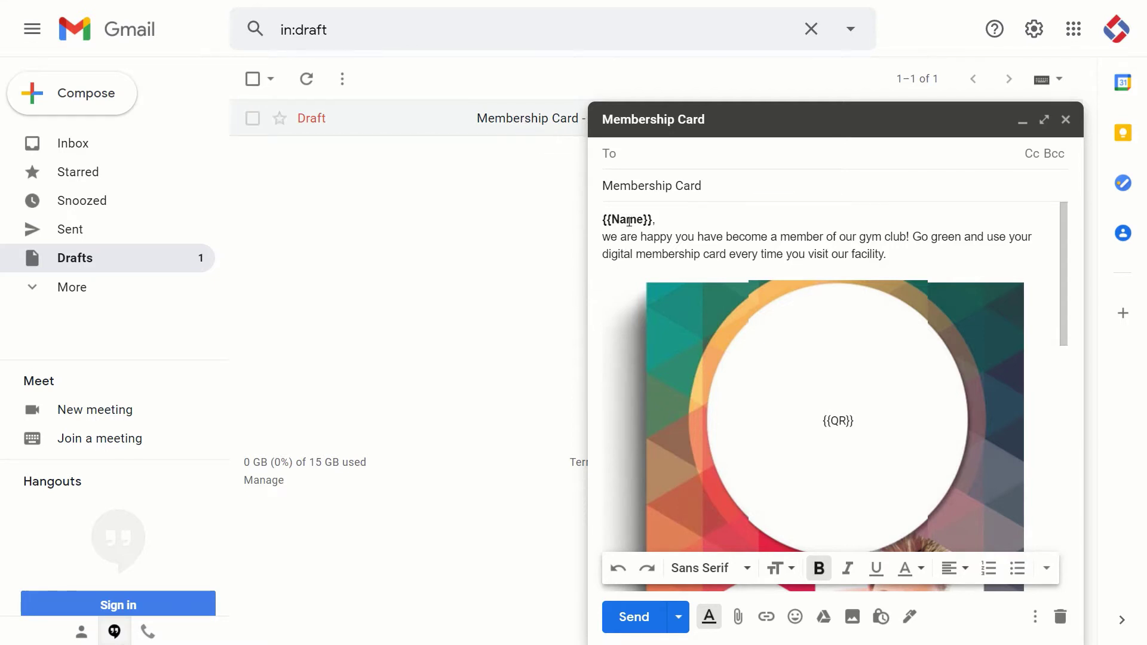
pyautogui.click(657, 299)
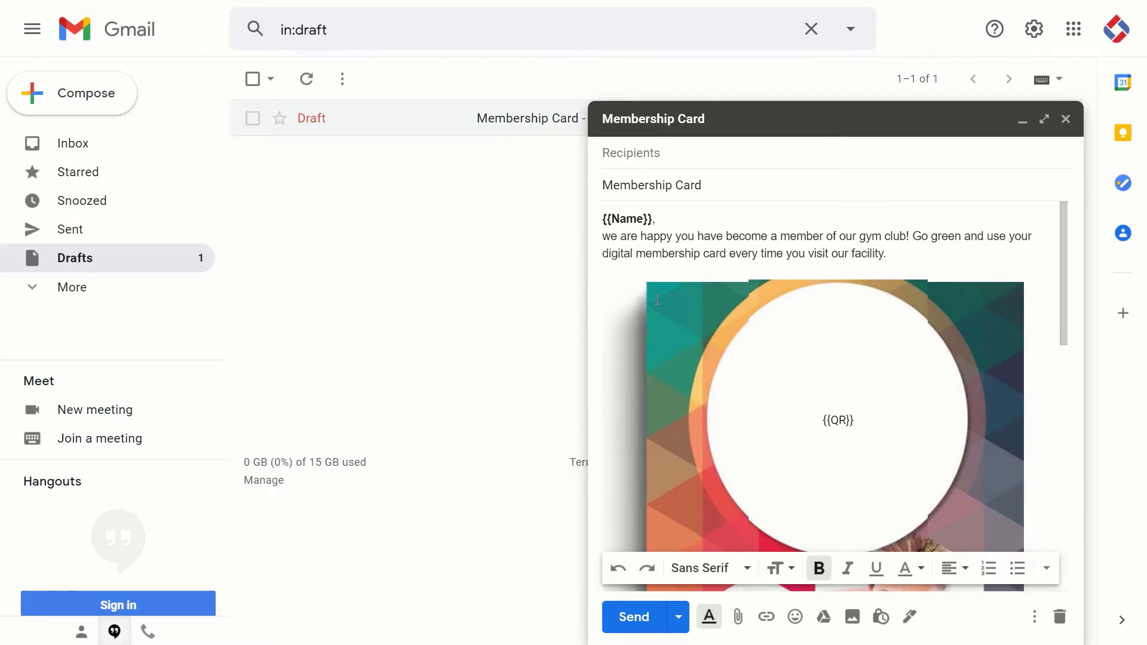
pyautogui.doubleClick(635, 213)
pyautogui.click(637, 219)
pyautogui.click(839, 421)
pyautogui.scroll(-5, 824, 412)
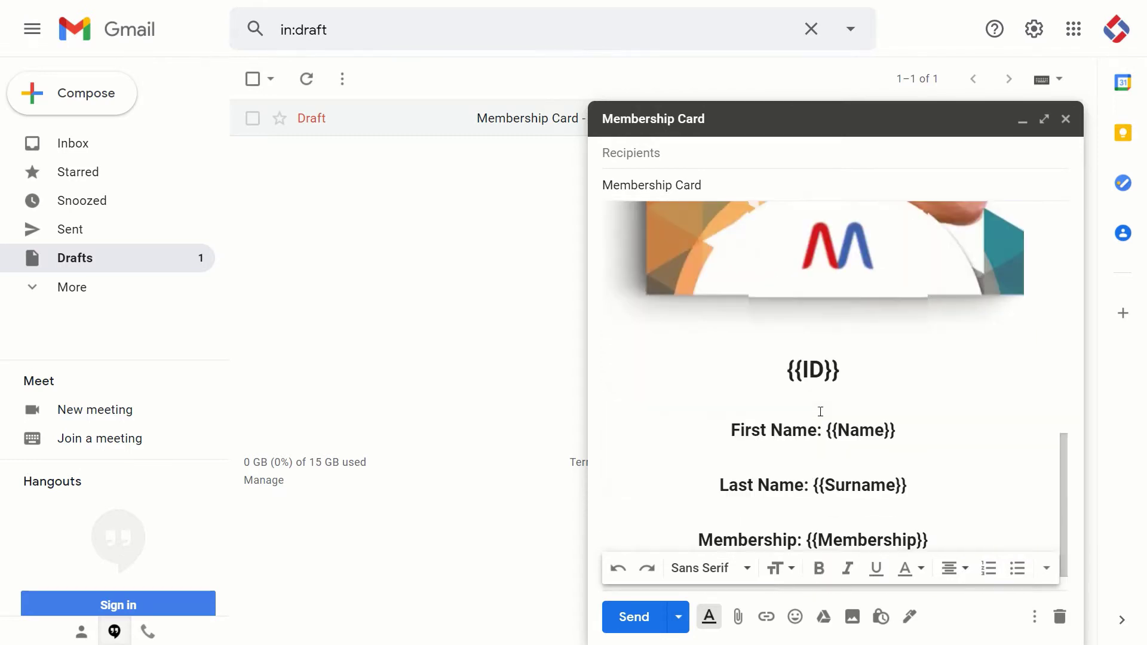
pyautogui.scroll(-1, 815, 404)
pyautogui.click(795, 332)
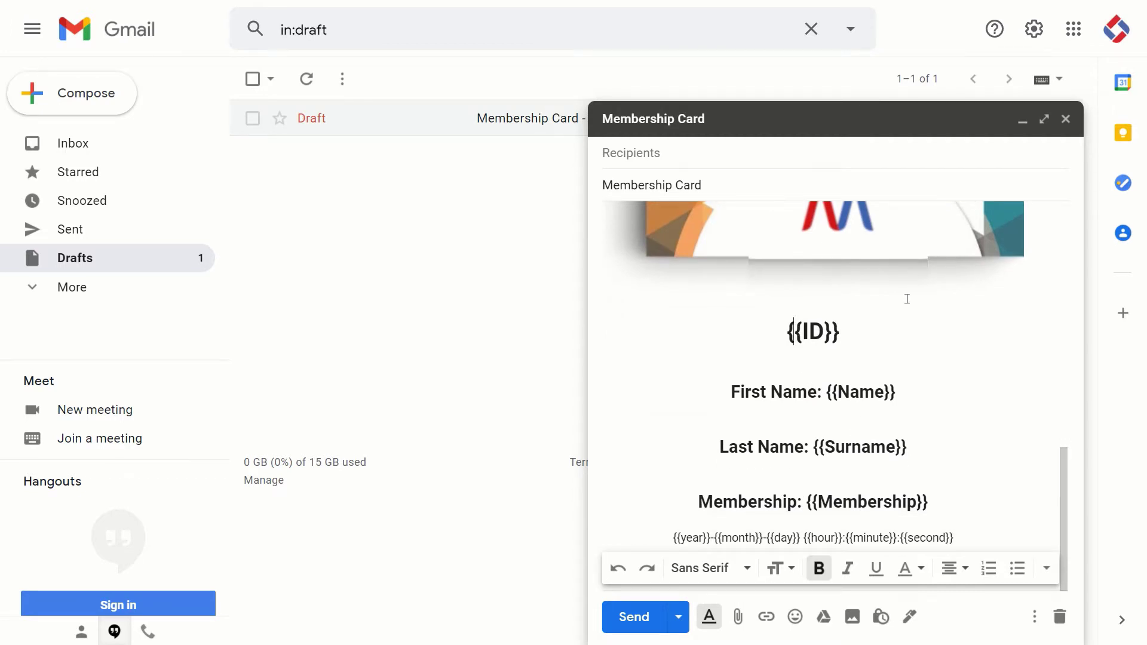
pyautogui.click(1066, 123)
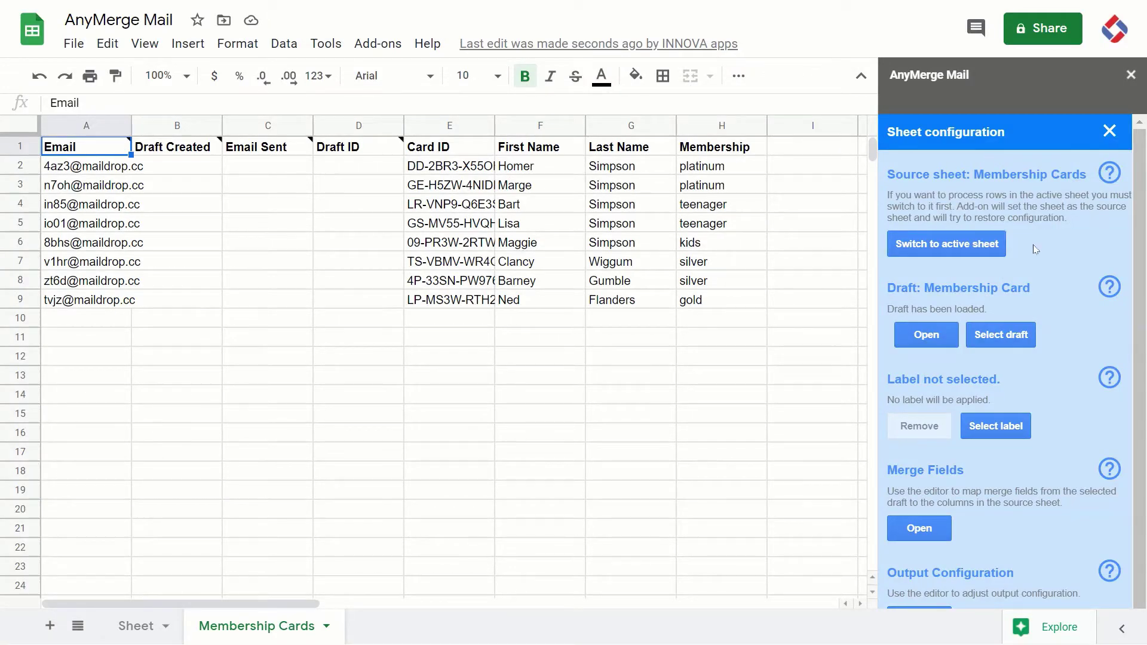
# - Launch the Merge Fields Mapping Editor, where {{Name}} maps to First Name as Text
pyautogui.scroll(-1, 1001, 332)
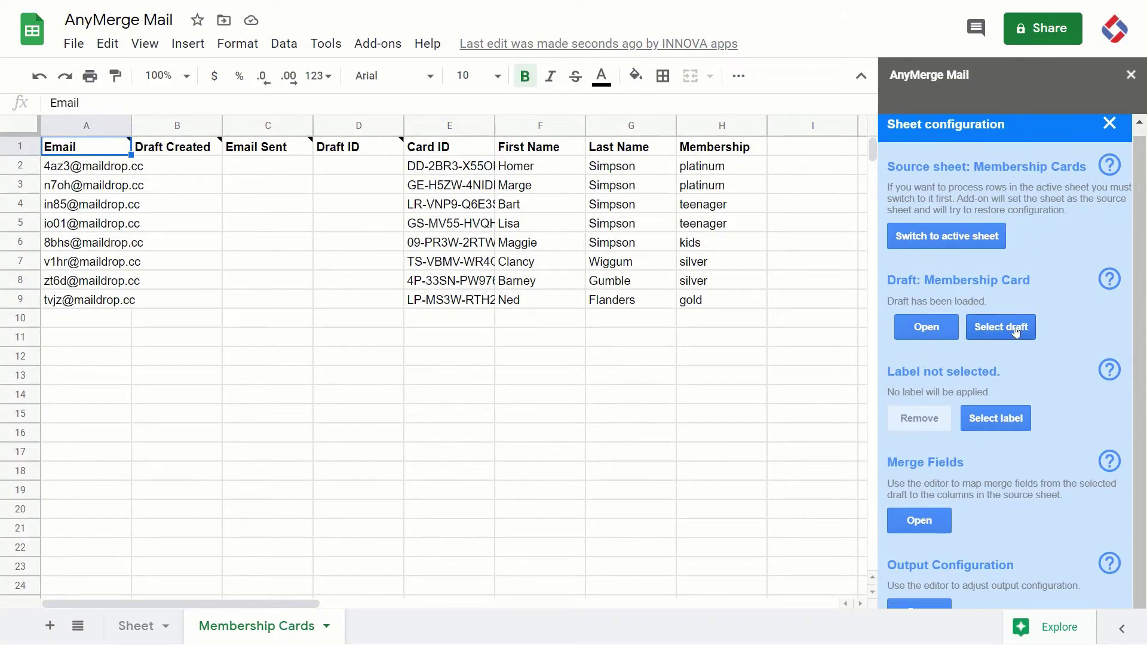
pyautogui.click(923, 526)
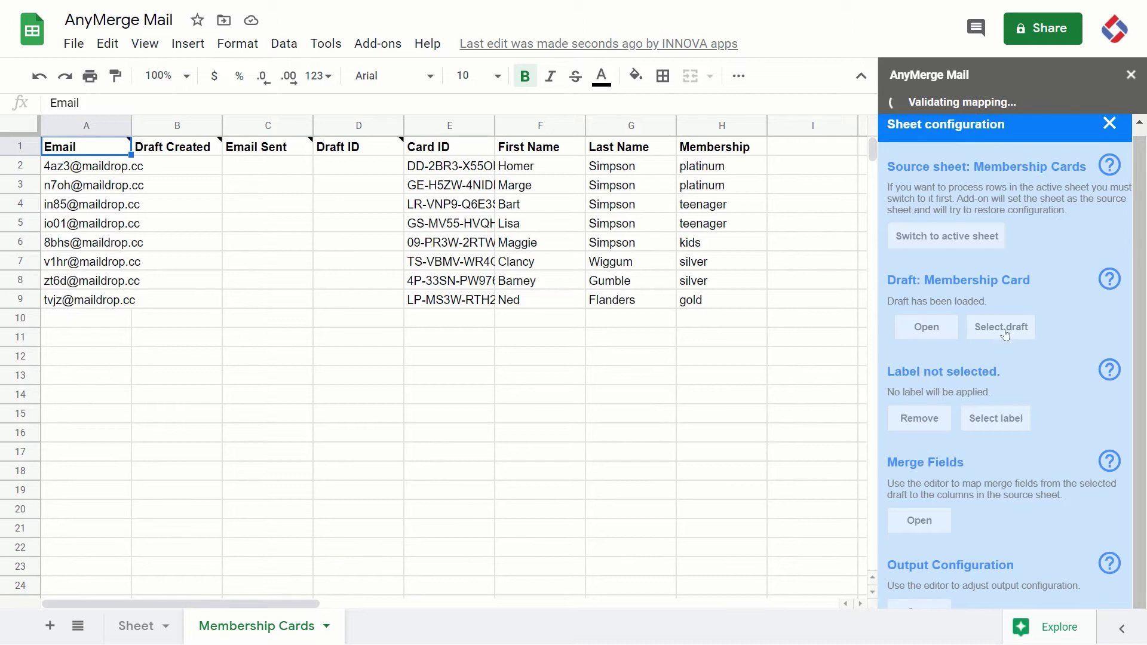
pyautogui.click(431, 126)
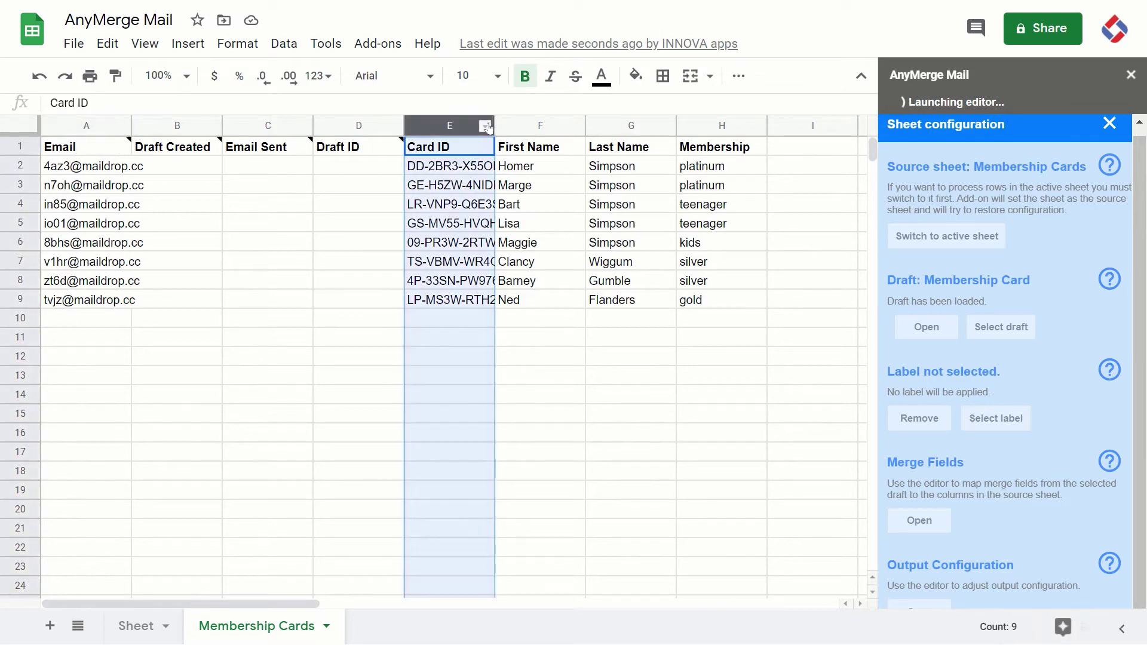
pyautogui.click(520, 124)
pyautogui.click(635, 125)
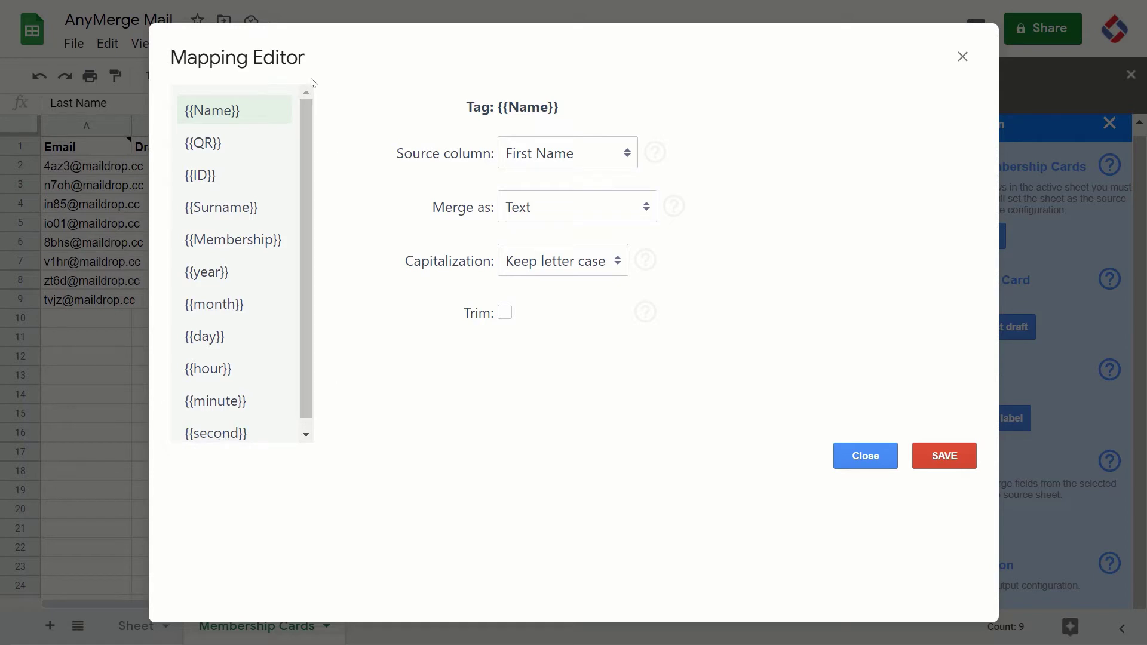
pyautogui.scroll(-1, 227, 298)
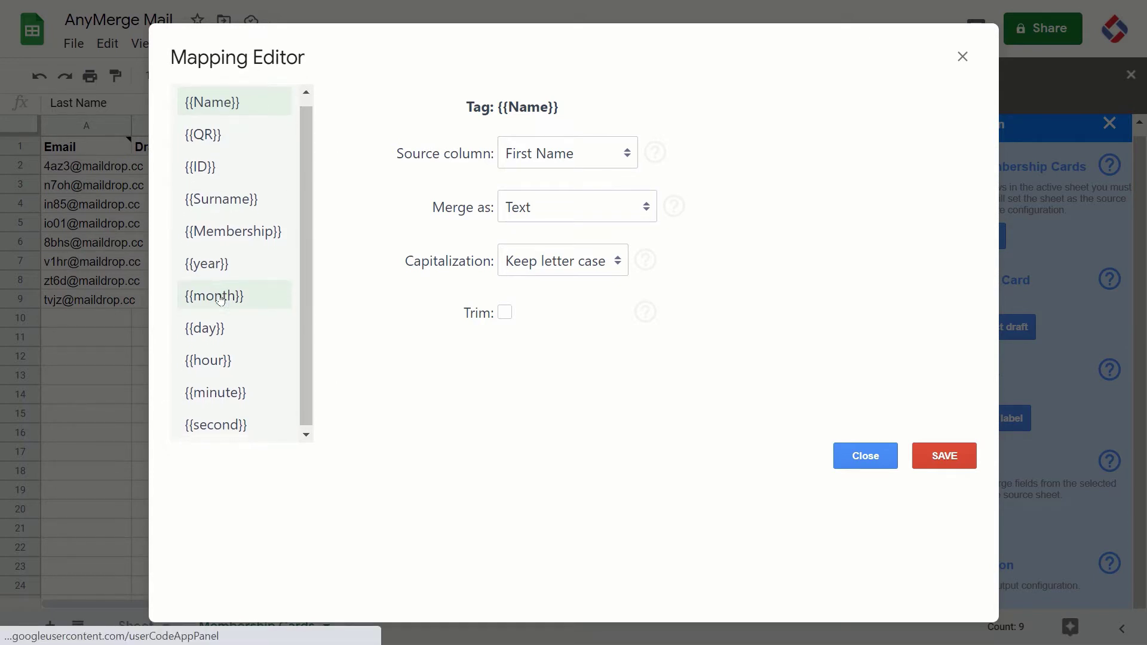
pyautogui.scroll(1, 224, 233)
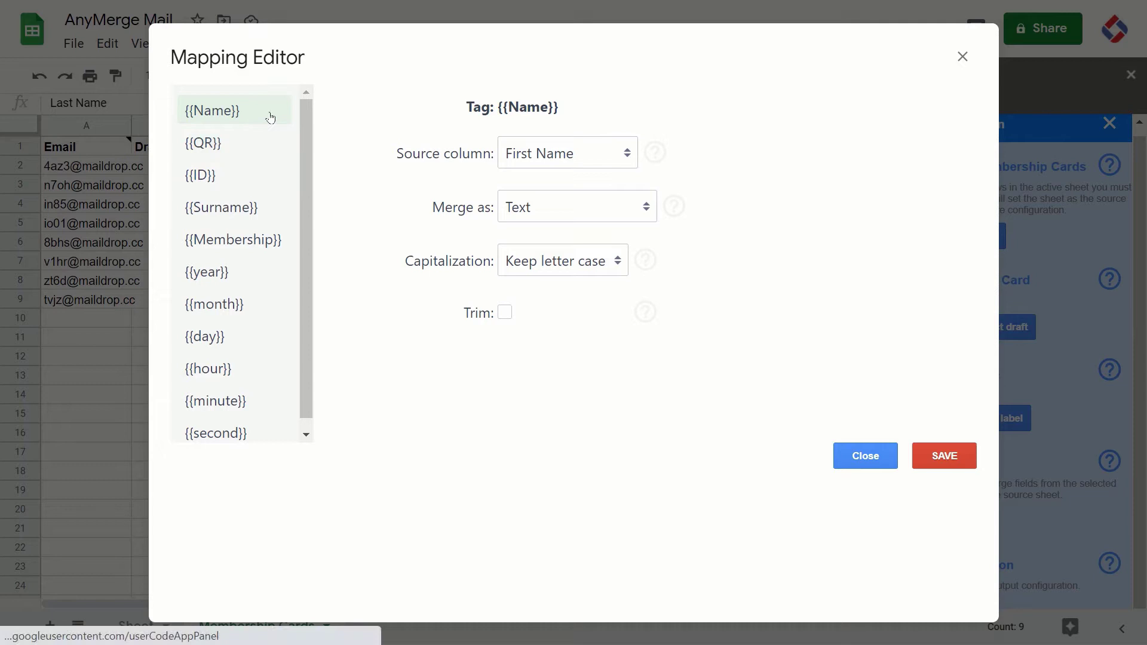
pyautogui.click(274, 146)
pyautogui.click(268, 120)
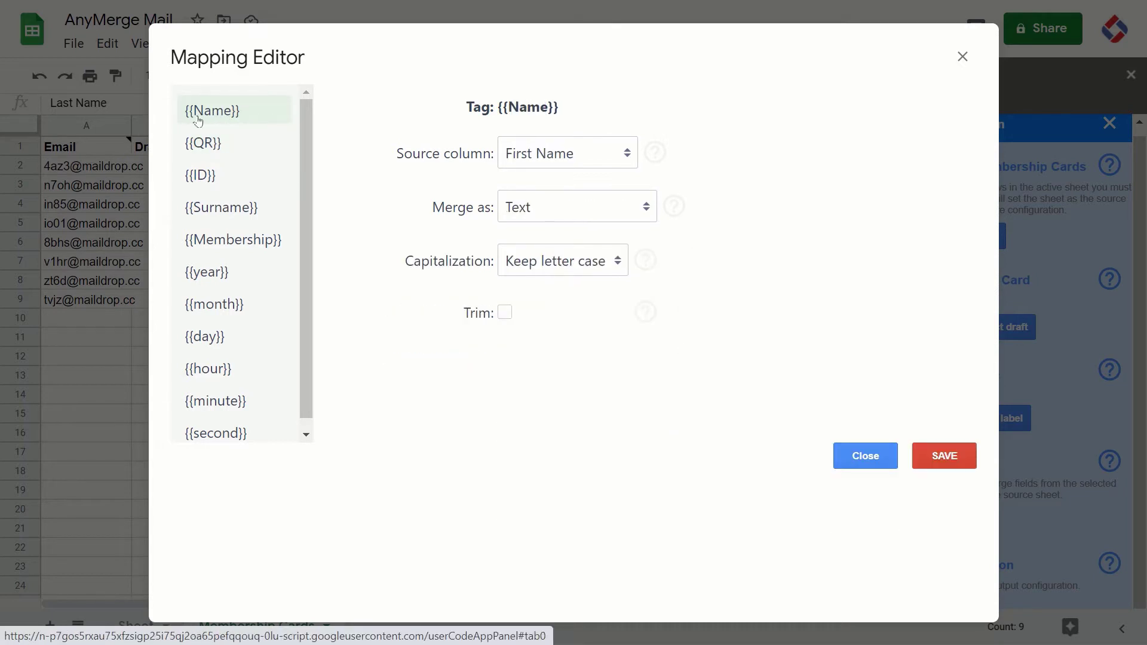
pyautogui.scroll(-1, 211, 145)
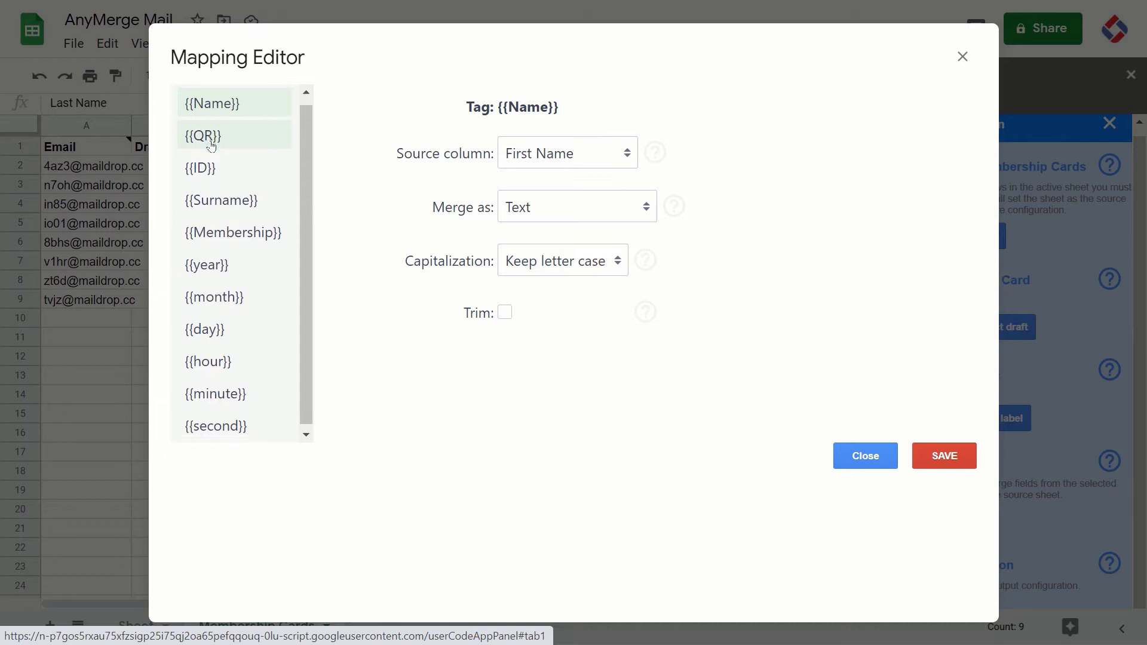
pyautogui.scroll(1, 210, 145)
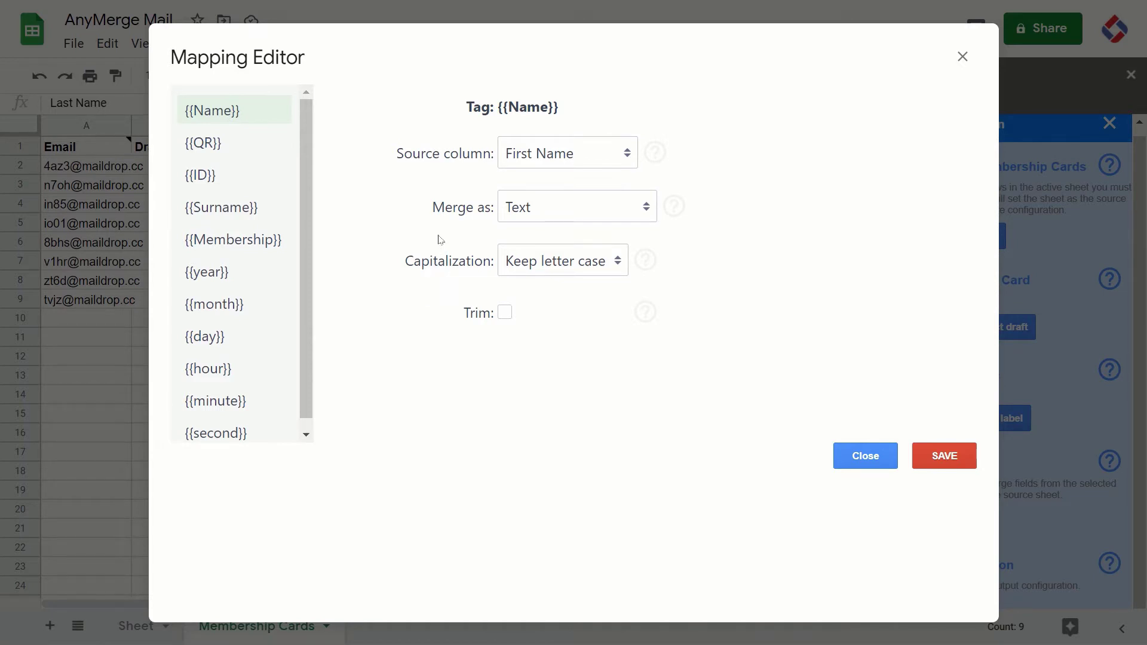
pyautogui.click(225, 143)
pyautogui.click(226, 120)
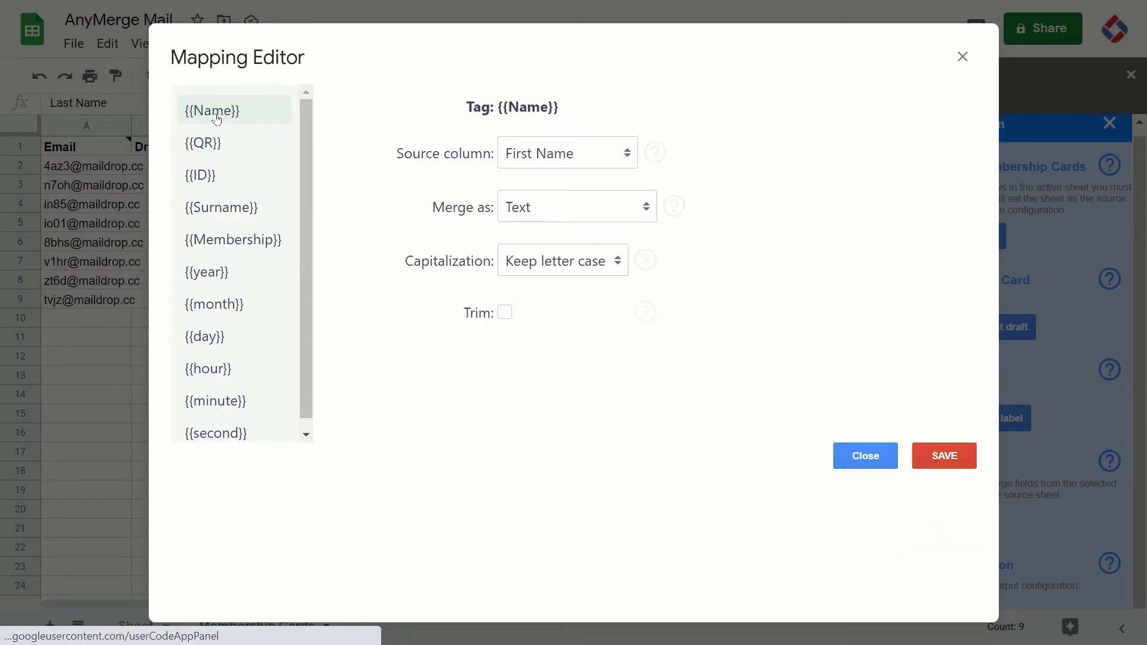
pyautogui.click(564, 160)
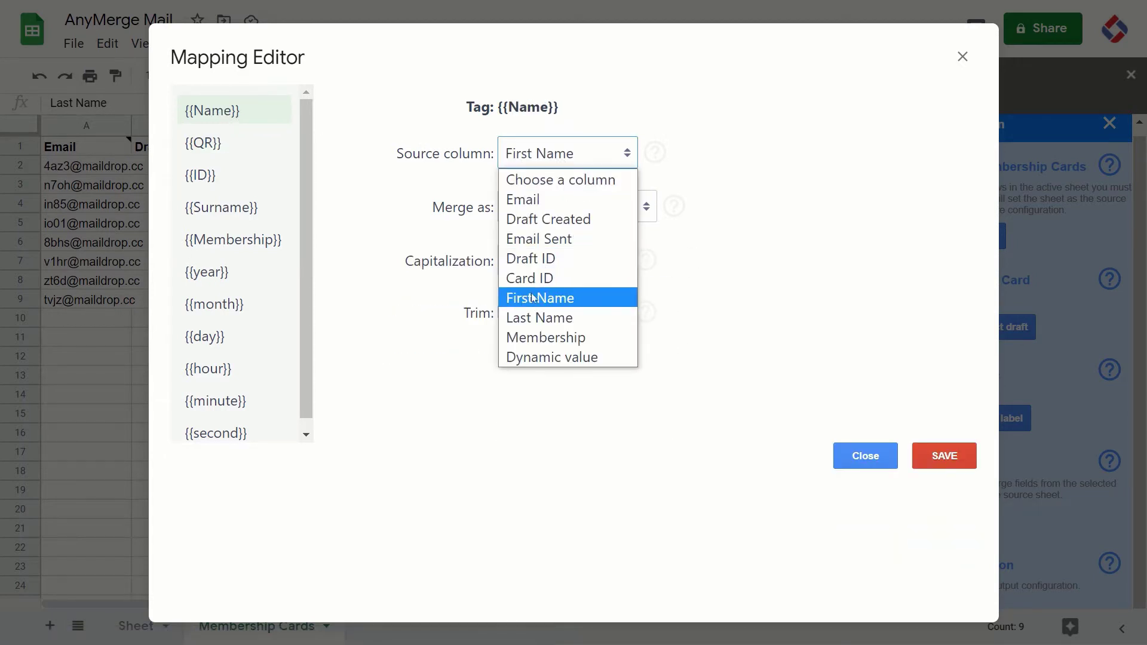
pyautogui.click(473, 174)
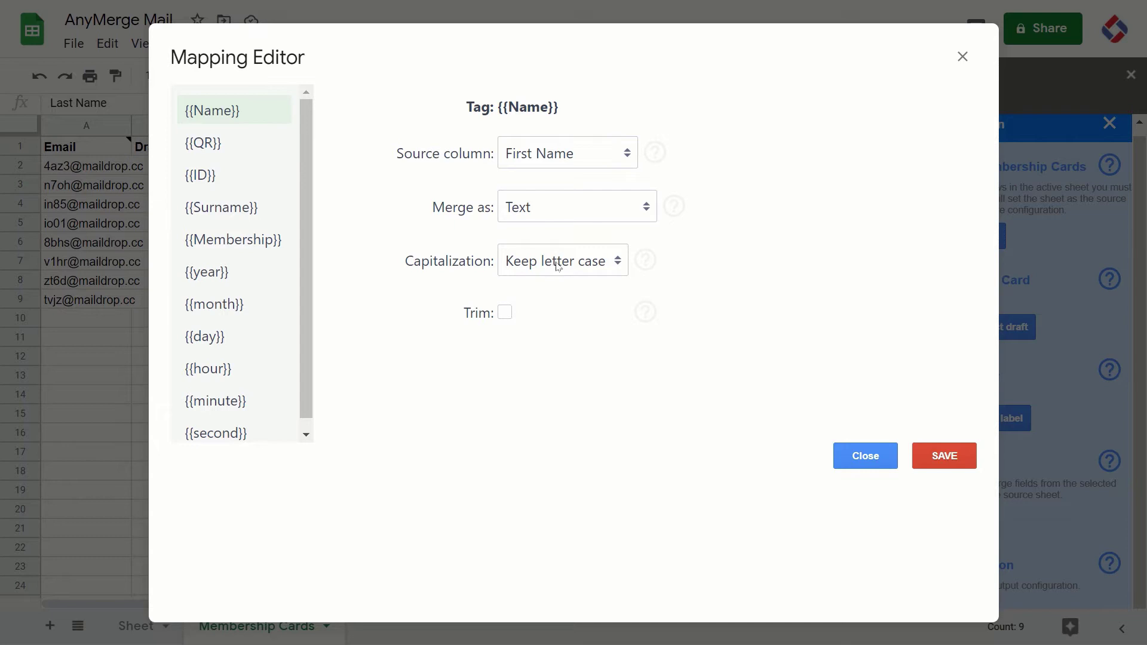
# - Confirm the {{QR}} tag uses Card ID as an Embedded QR Code
pyautogui.click(216, 144)
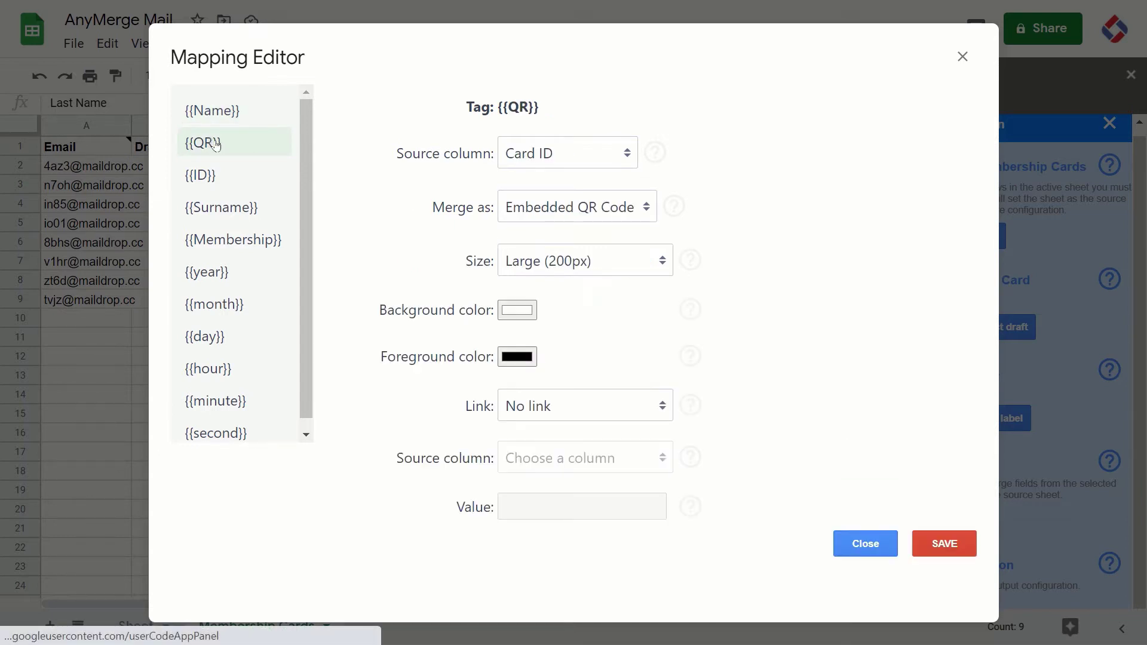
pyautogui.click(541, 152)
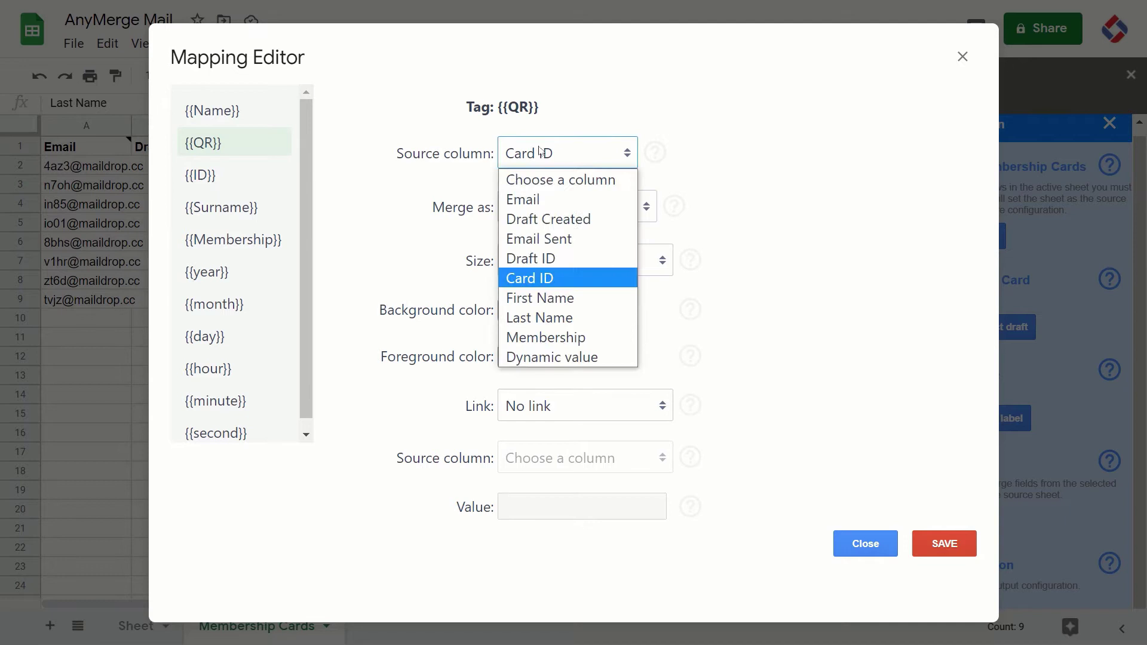
pyautogui.click(423, 186)
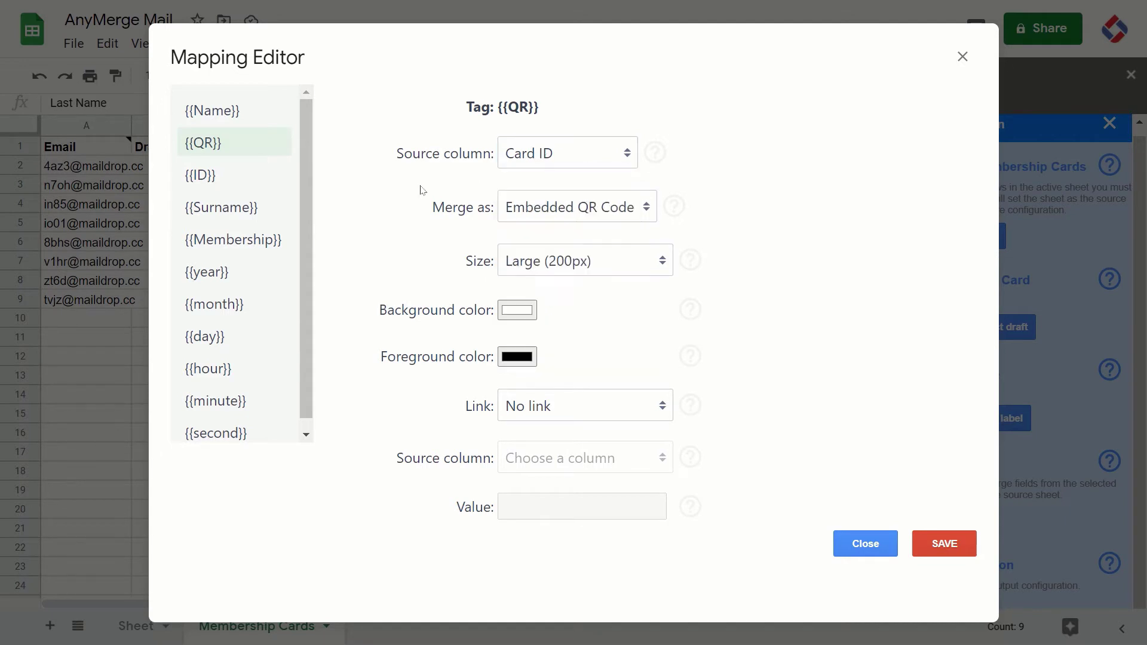
pyautogui.click(550, 207)
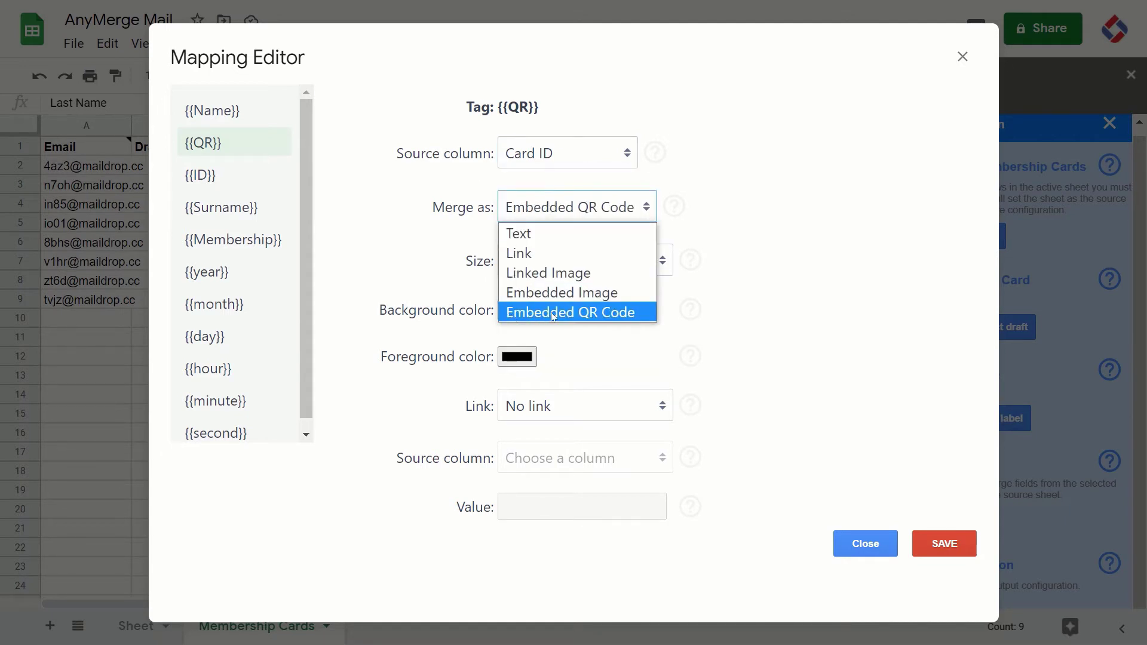
pyautogui.click(393, 285)
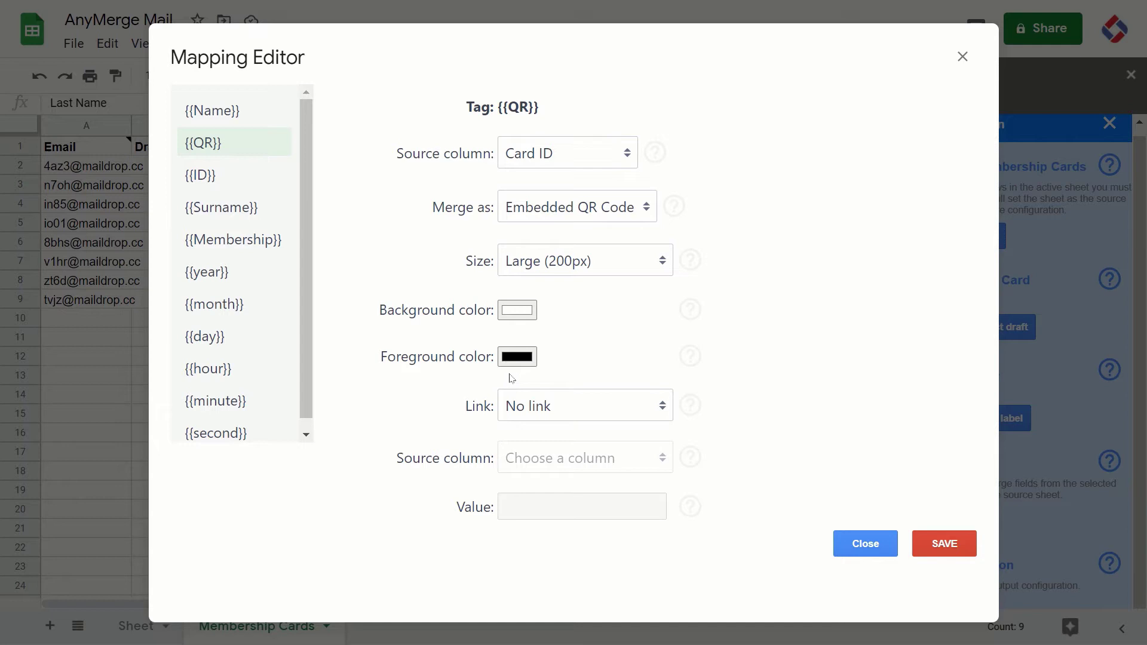
# - Compare the {{ID}}, {{Surname}} and {{Membership}} tag mappings
pyautogui.click(223, 182)
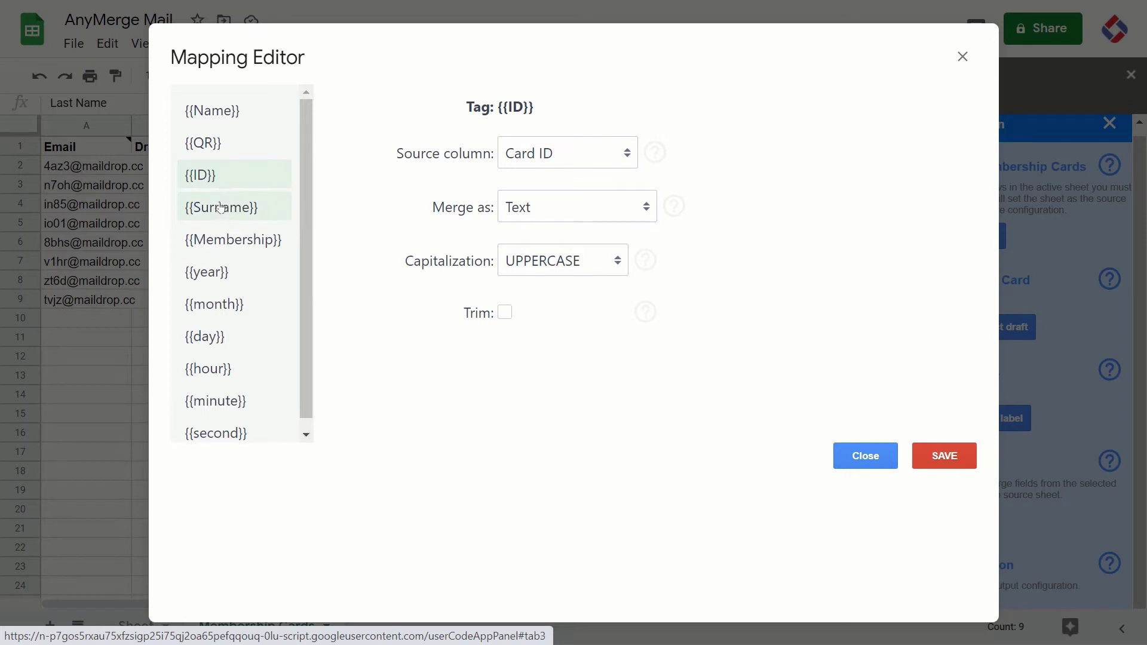
pyautogui.click(221, 208)
pyautogui.click(221, 239)
pyautogui.click(218, 177)
pyautogui.click(224, 207)
pyautogui.click(221, 243)
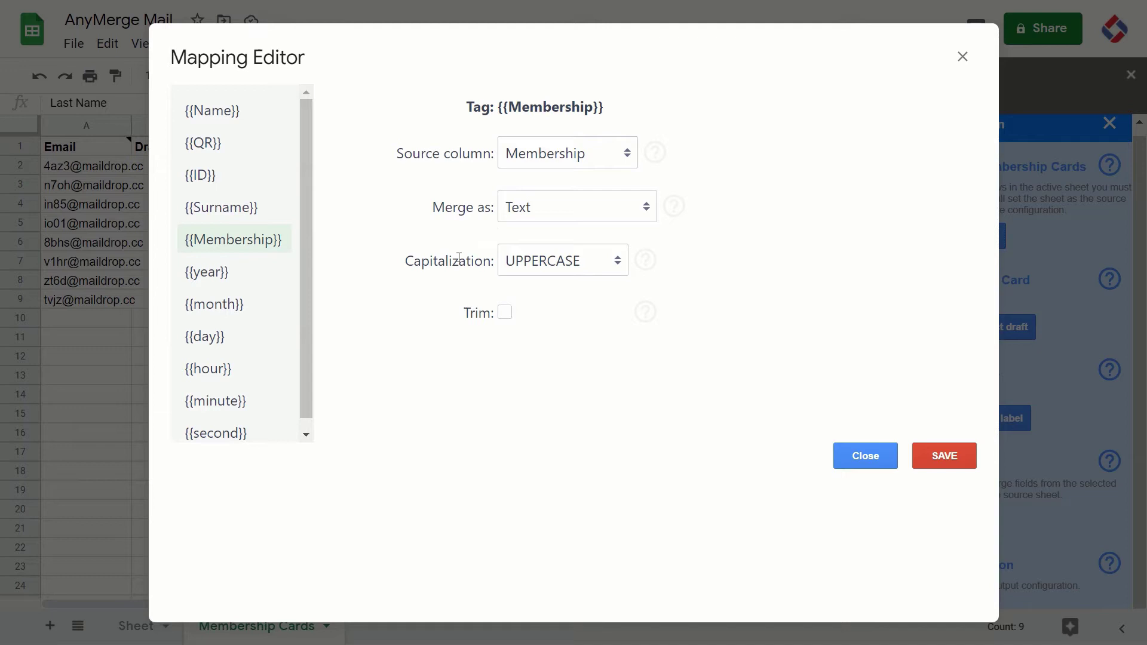
# - Check the {{year}}, {{month}}, {{day}} and {{minute}} tags, keeping minute as Dynamic value
pyautogui.click(245, 277)
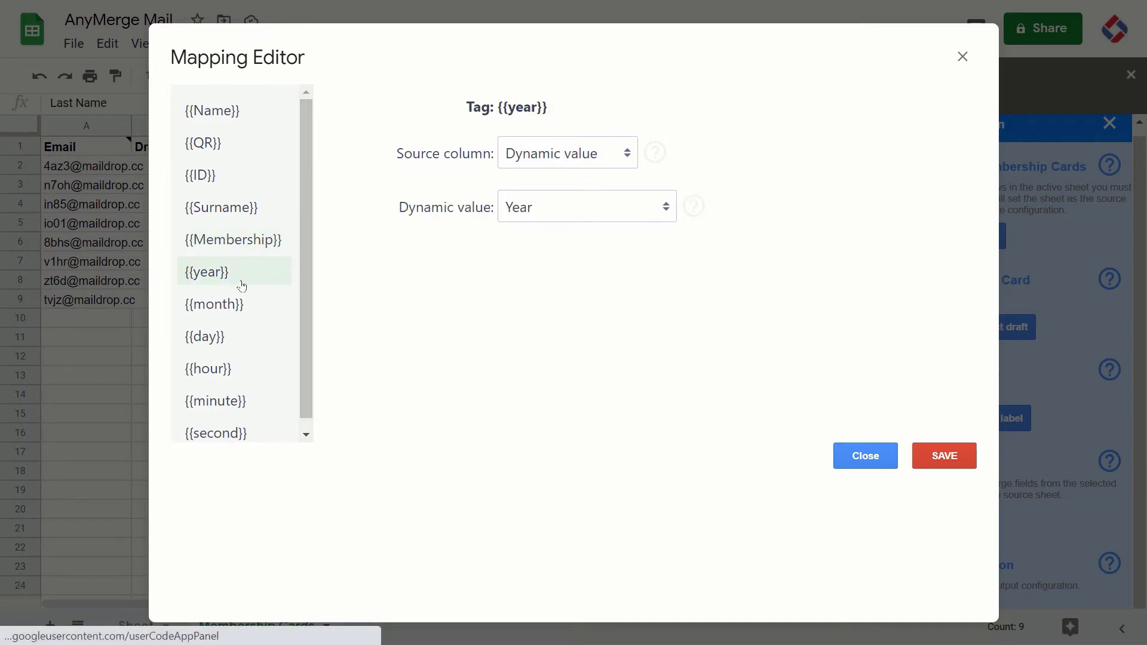
pyautogui.click(235, 306)
pyautogui.click(232, 336)
pyautogui.click(226, 401)
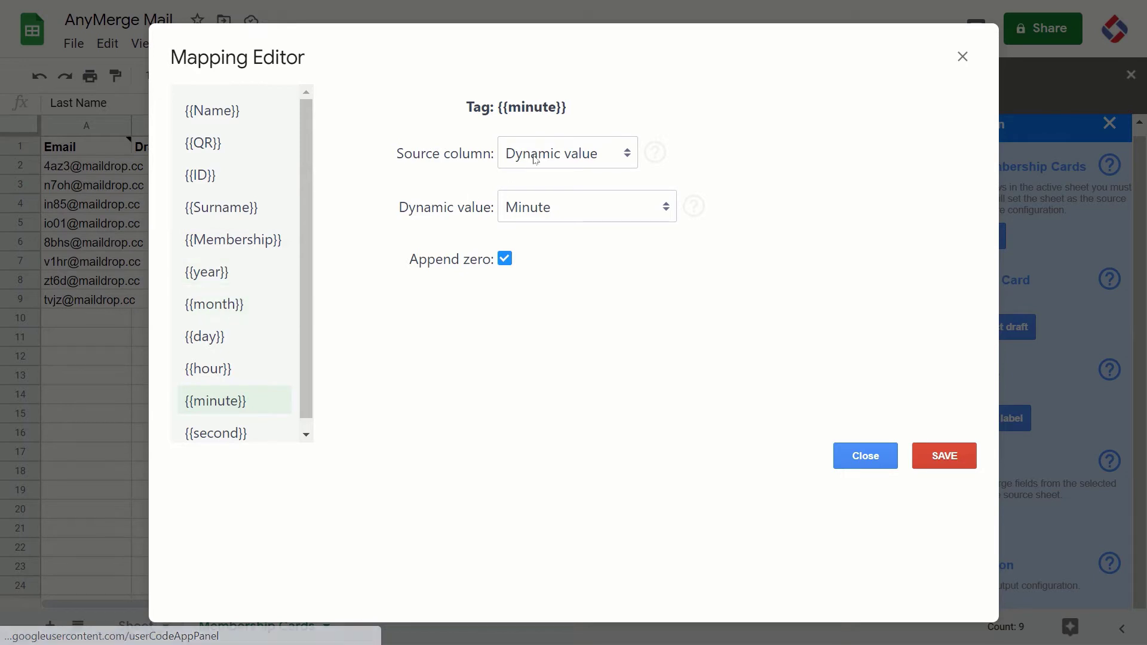
pyautogui.click(562, 148)
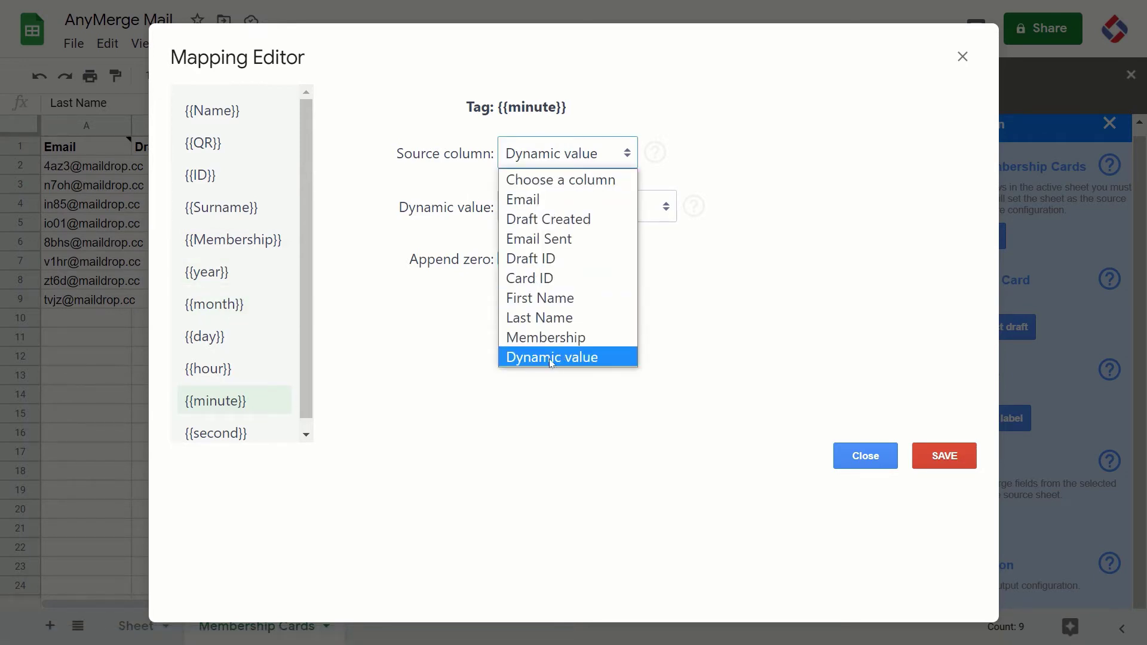
pyautogui.click(453, 346)
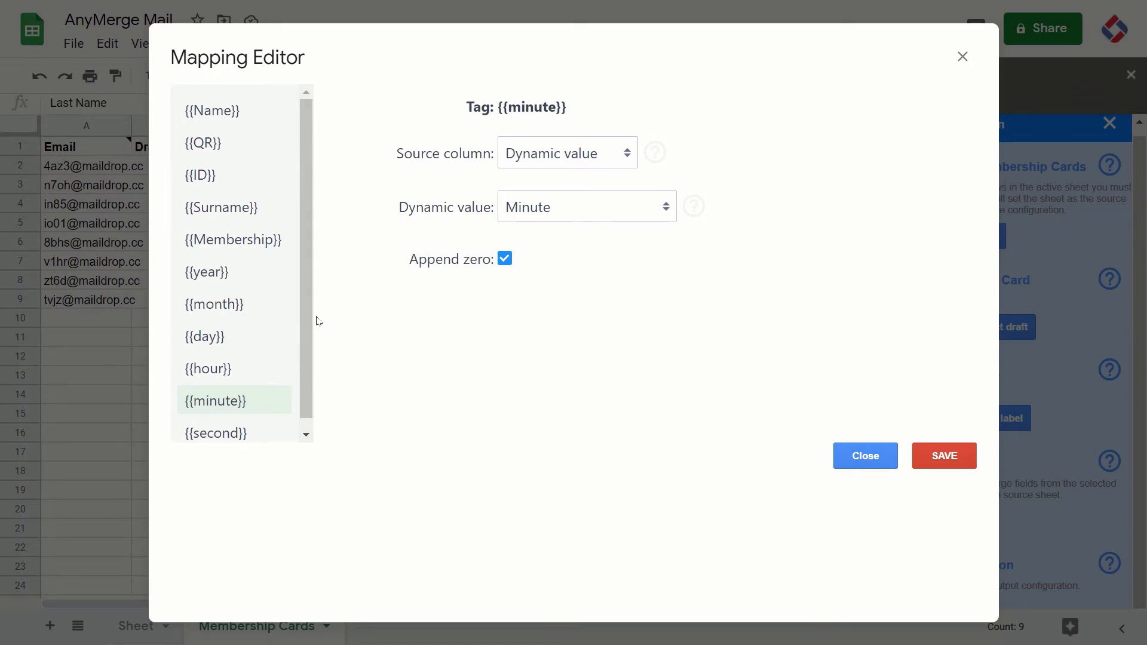
# - Keep {{day}} as the Day value, review hour, minute, second and year, then close unsaved
pyautogui.click(239, 335)
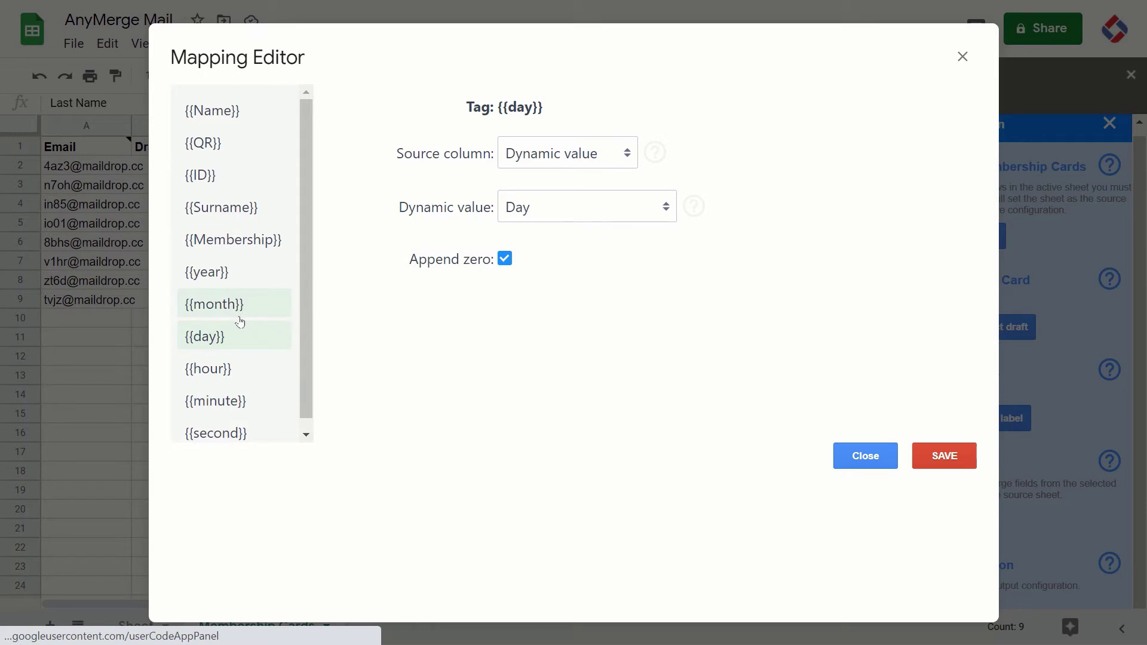
pyautogui.click(566, 214)
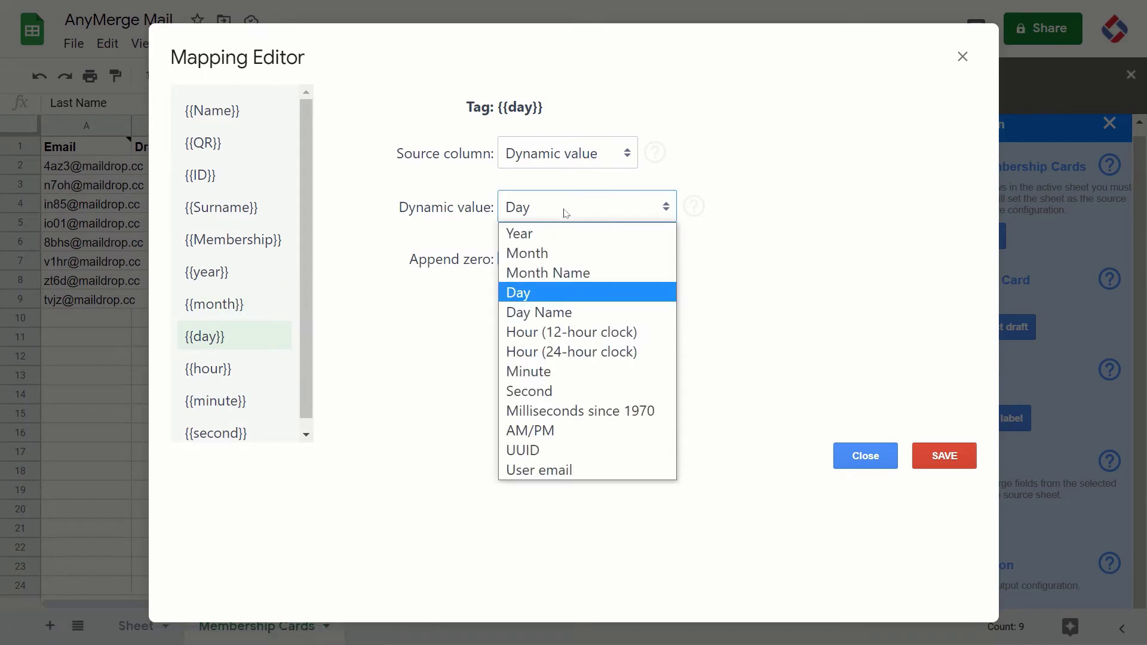
pyautogui.click(565, 213)
pyautogui.click(215, 369)
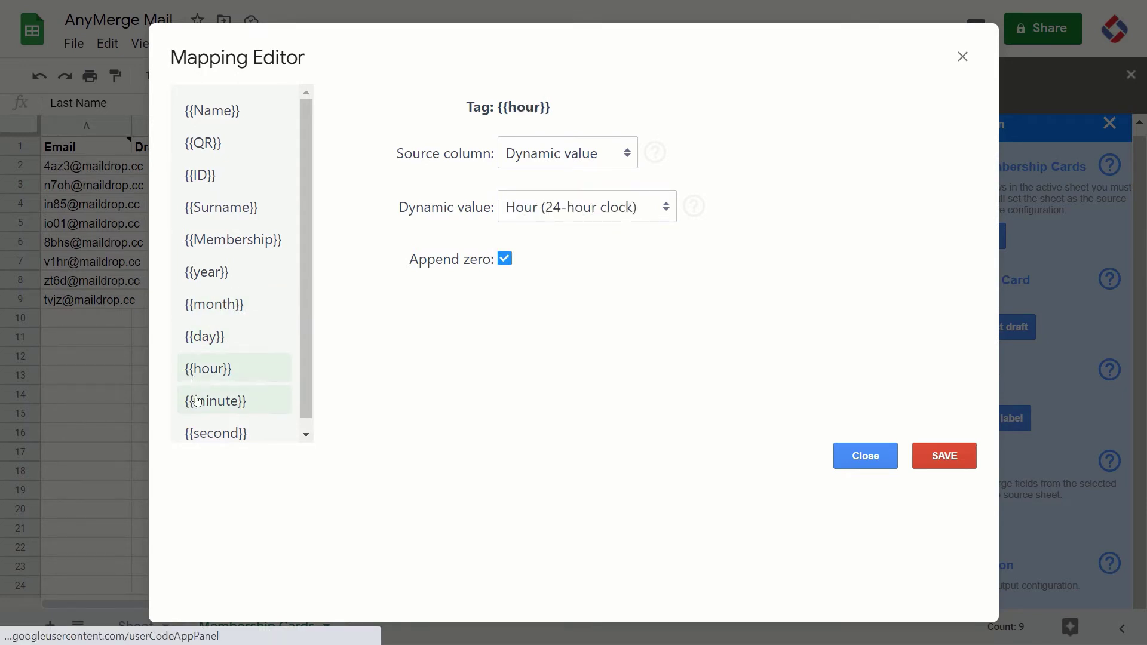
pyautogui.click(219, 394)
pyautogui.scroll(-1, 218, 412)
pyautogui.click(216, 423)
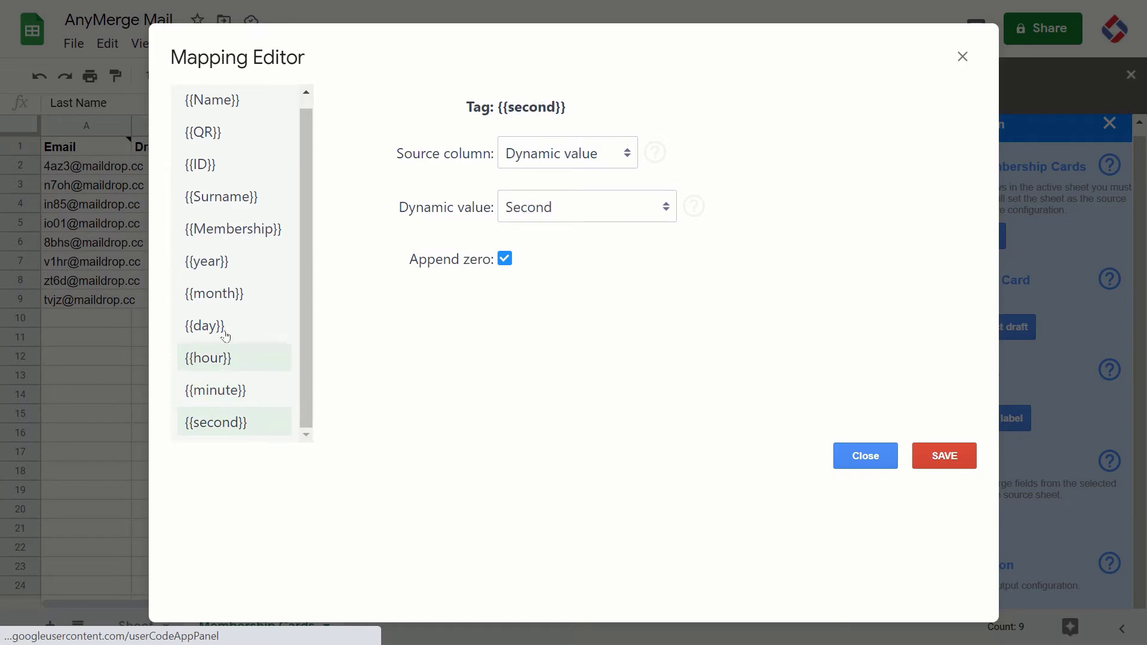
pyautogui.click(230, 264)
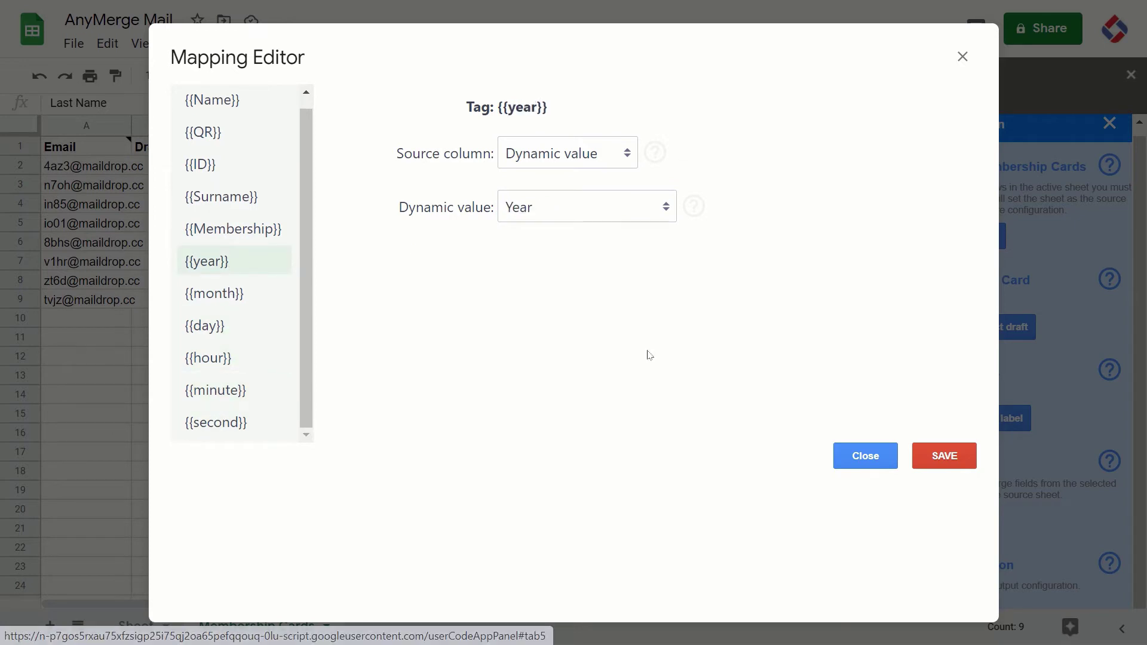
pyautogui.click(865, 455)
# - Open the Membership Card draft in Gmail and add {{ID}} to its subject line
pyautogui.click(753, 399)
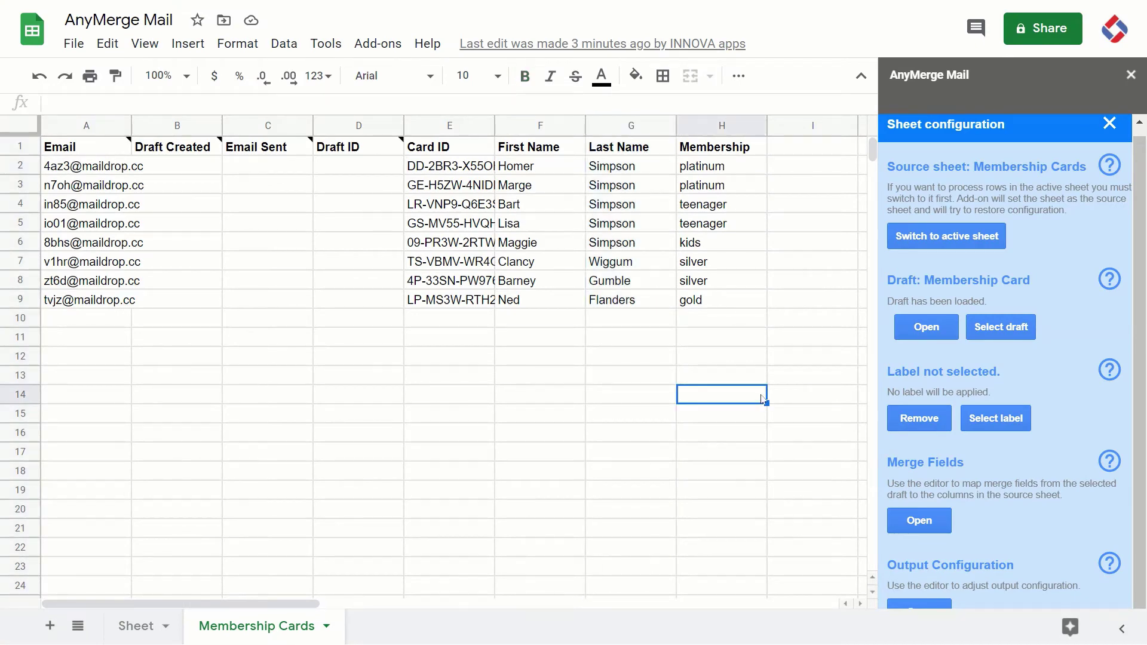
pyautogui.hotkey('ctrl', 'Tab')
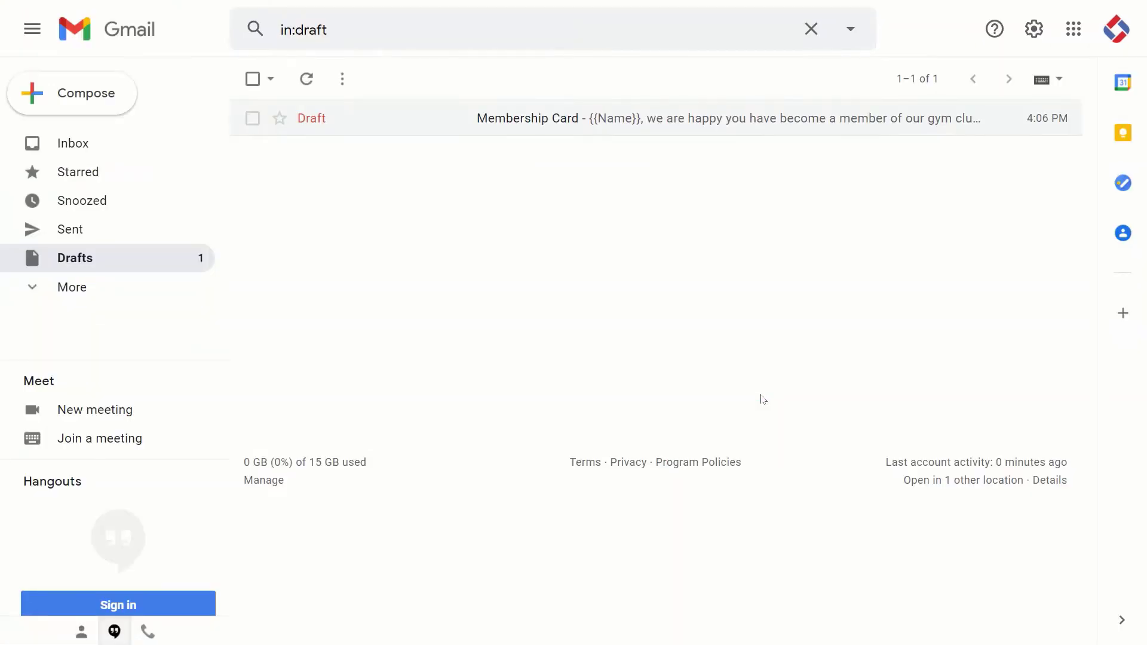
pyautogui.click(524, 122)
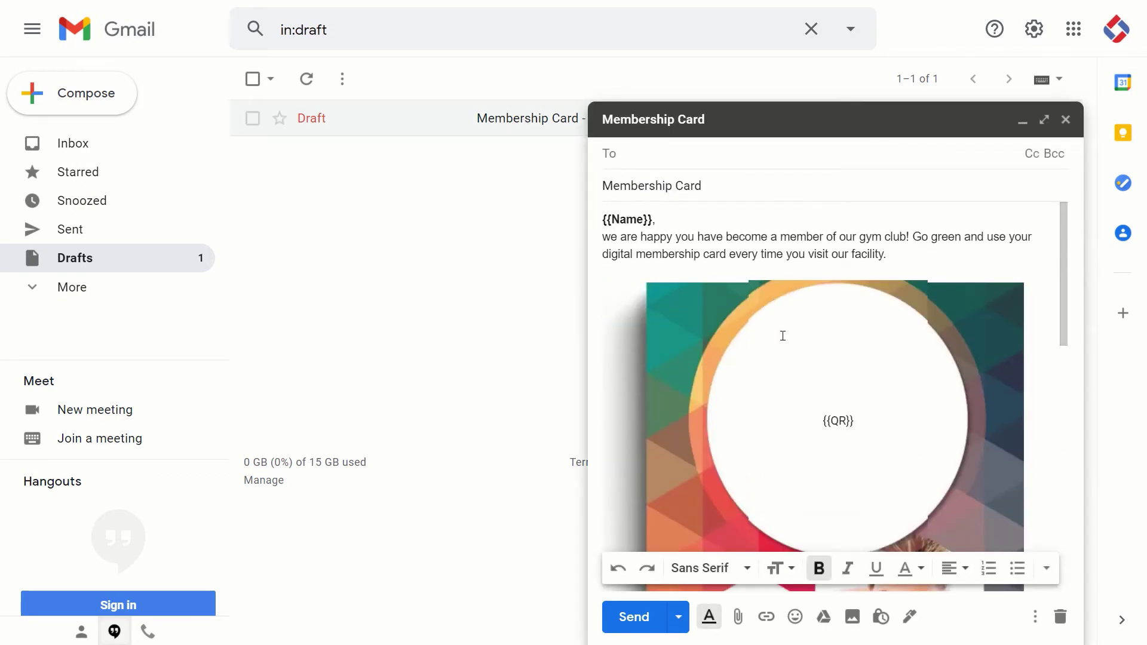
pyautogui.click(783, 190)
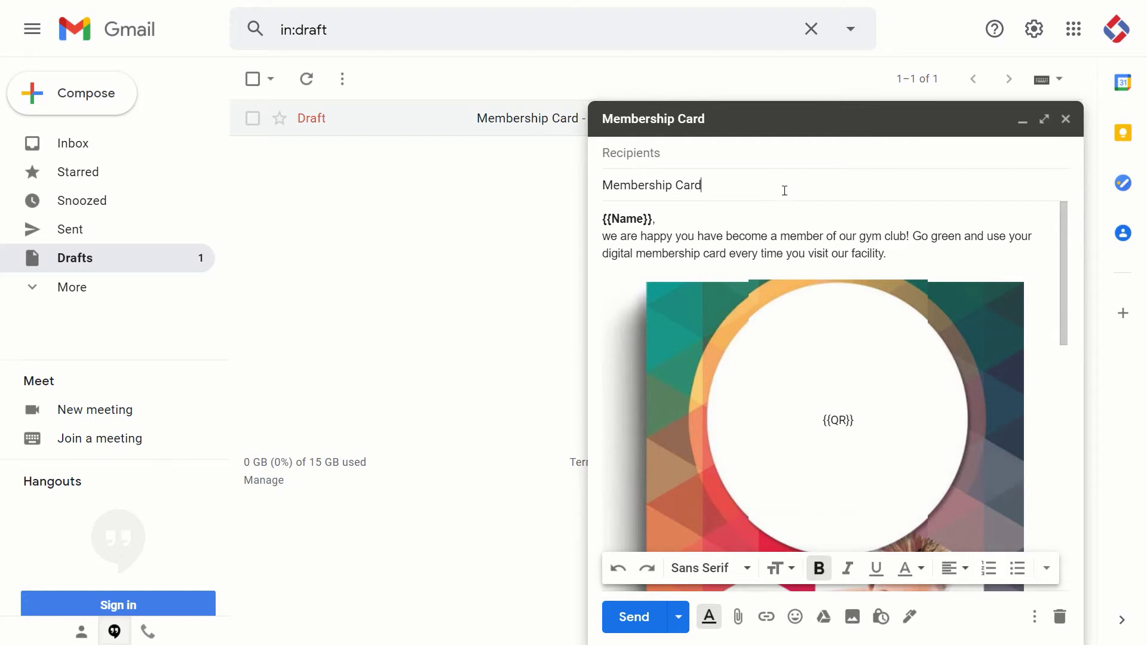
pyautogui.write('{{ID}}')
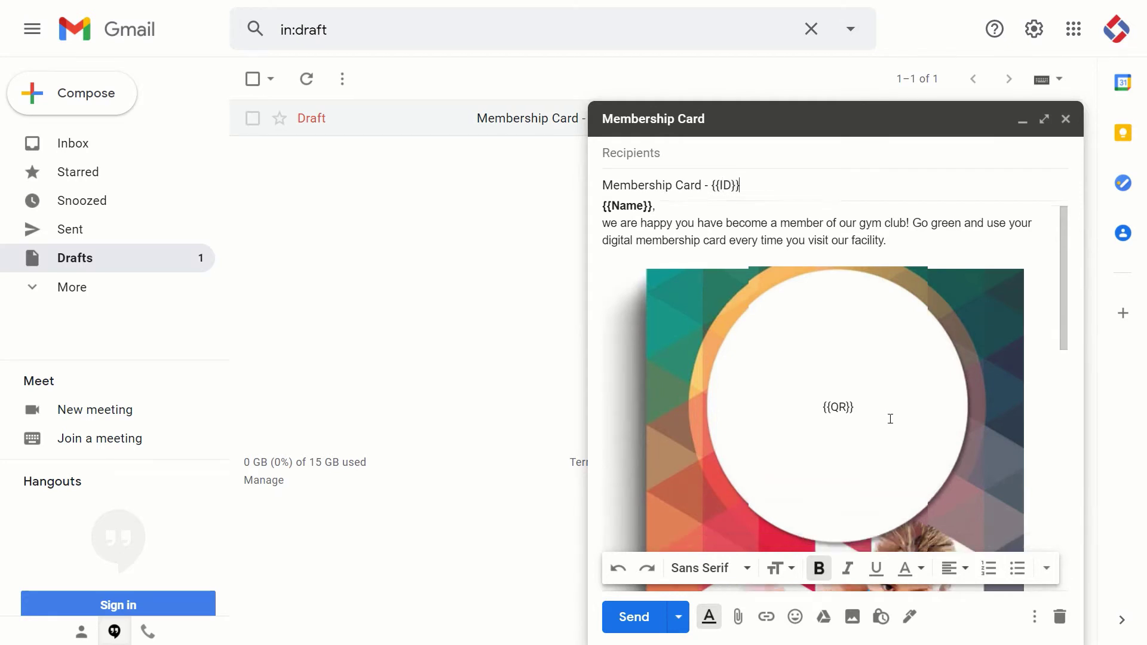
# - Locate the {{ID}} placeholder in the card body of the draft
pyautogui.scroll(-10, 888, 417)
pyautogui.moveTo(791, 330); pyautogui.dragTo(830, 359)
pyautogui.scroll(10, 829, 359)
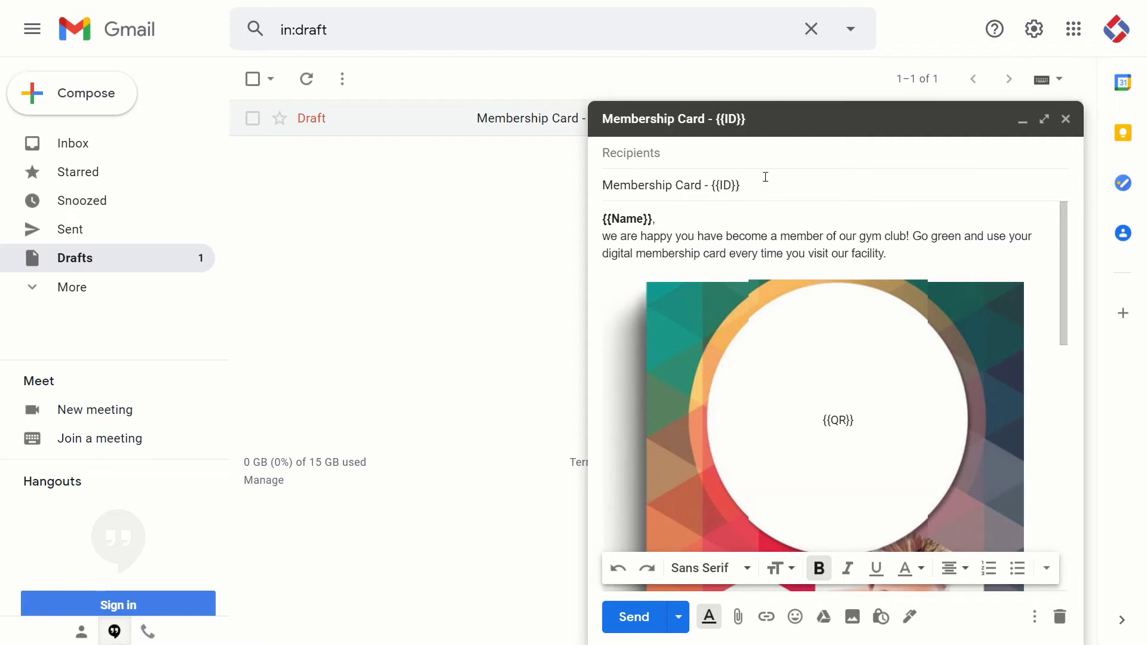
pyautogui.scroll(-8, 735, 235)
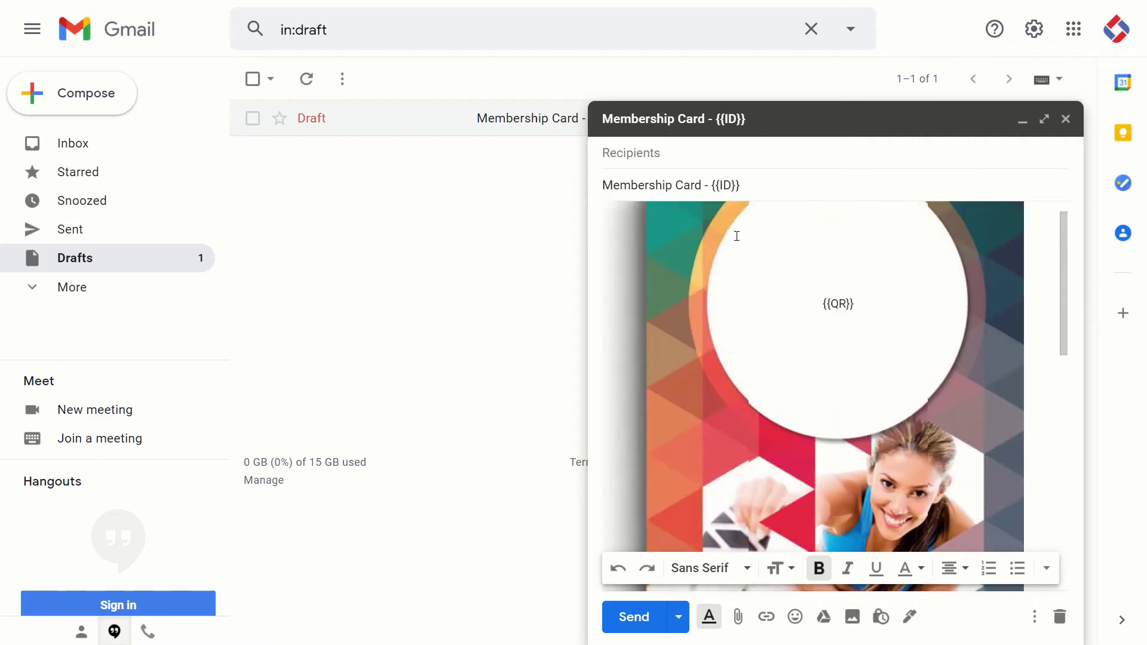
pyautogui.scroll(8, 808, 347)
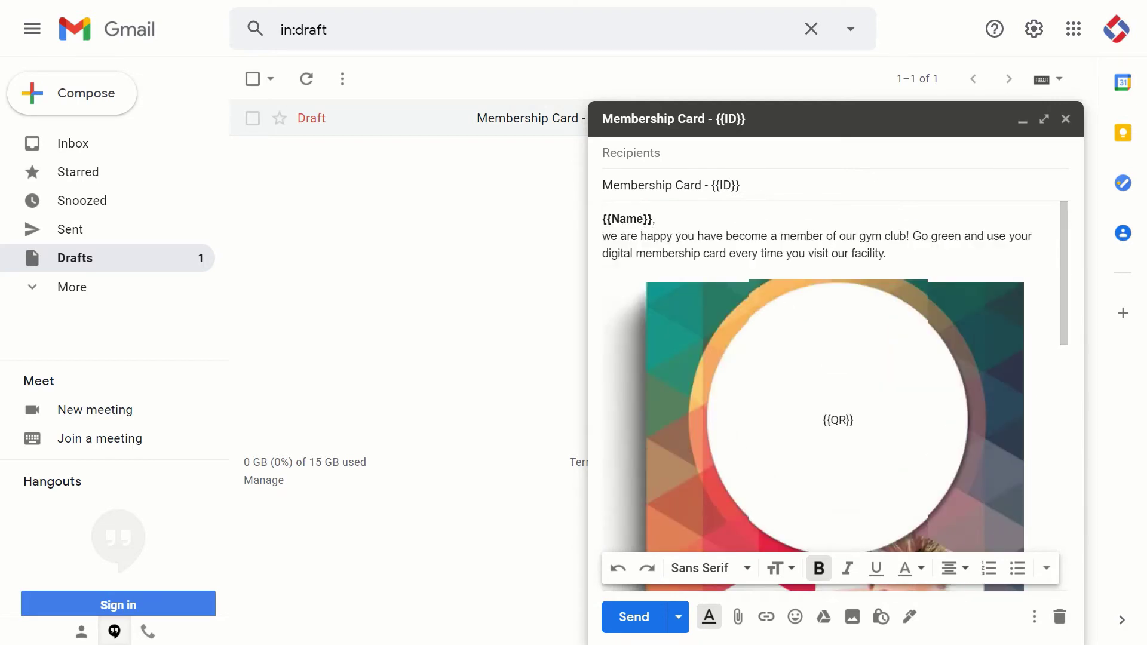
# - Insert a {{Surname}} tag after {{Name}} in the draft's greeting
pyautogui.write('{{S')
pyautogui.write('ur')
pyautogui.write('name{{')
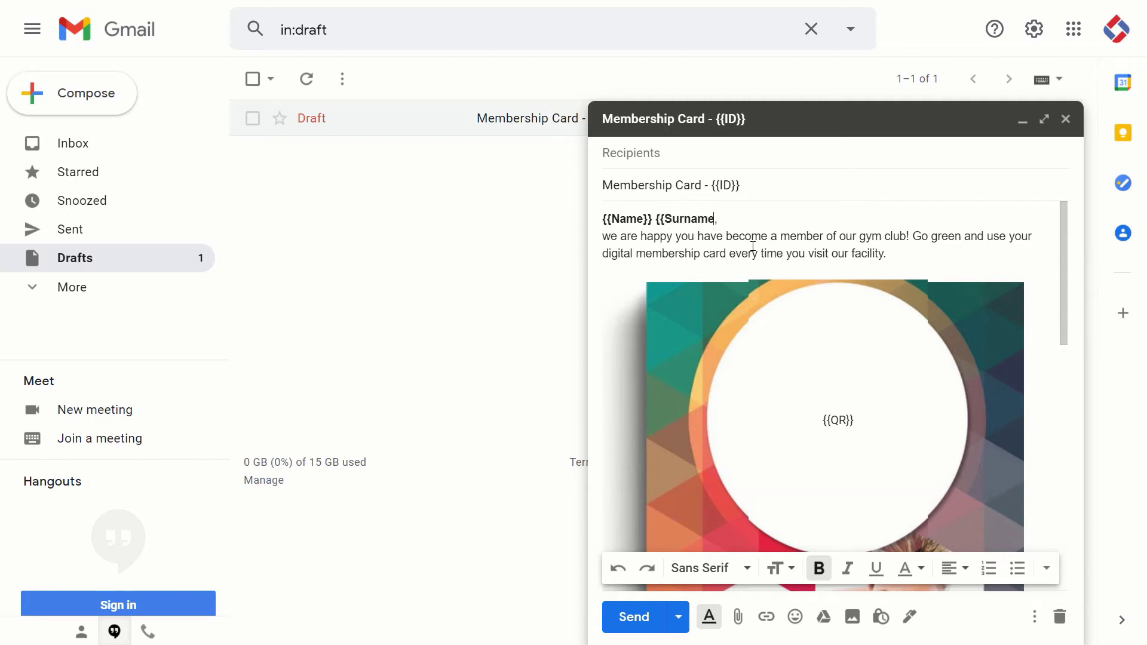
pyautogui.press('BackSpace')
pyautogui.press('BackSpace')
pyautogui.write('}}')
pyautogui.scroll(-7, 781, 335)
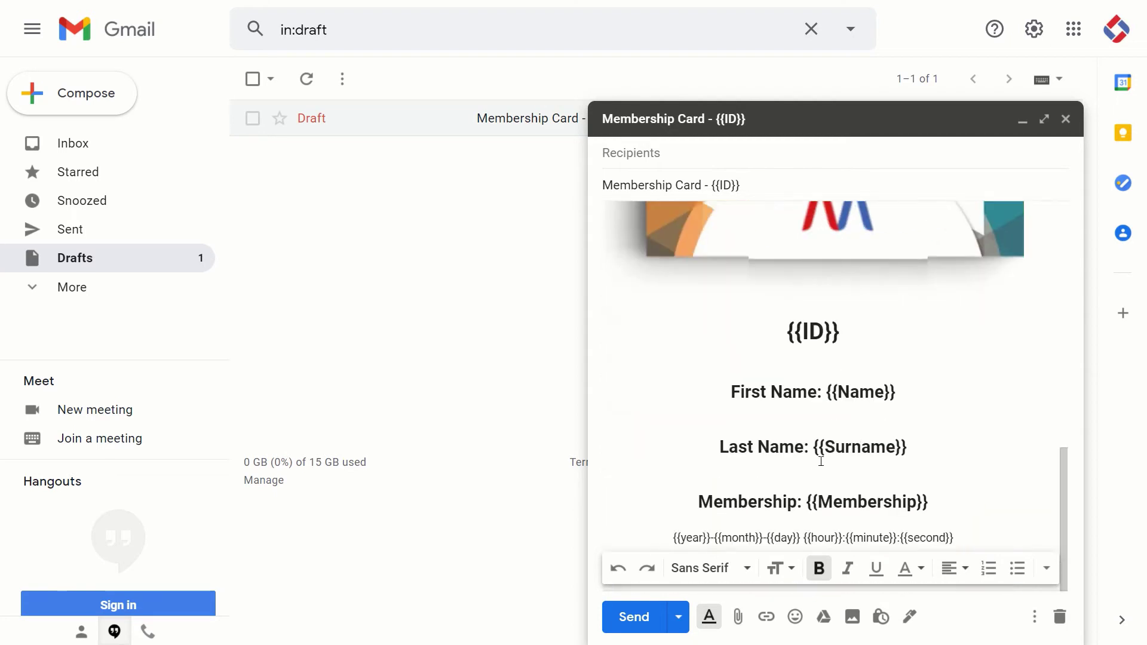
pyautogui.doubleClick(851, 449)
pyautogui.scroll(7, 812, 434)
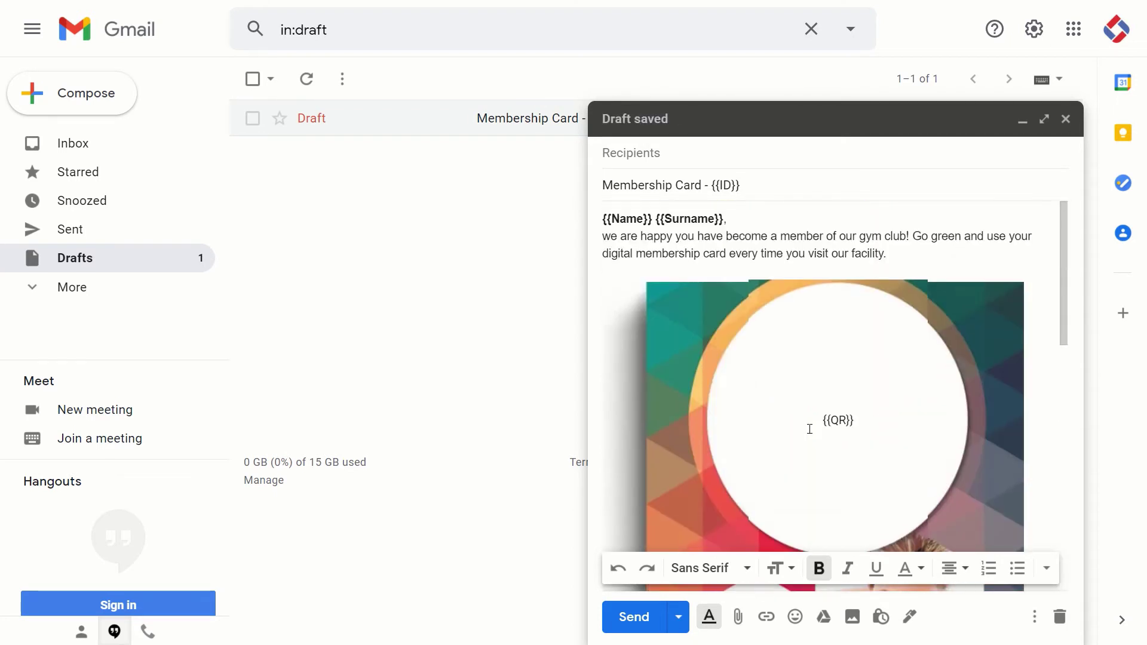
pyautogui.moveTo(655, 219); pyautogui.dragTo(724, 218)
pyautogui.click(715, 254)
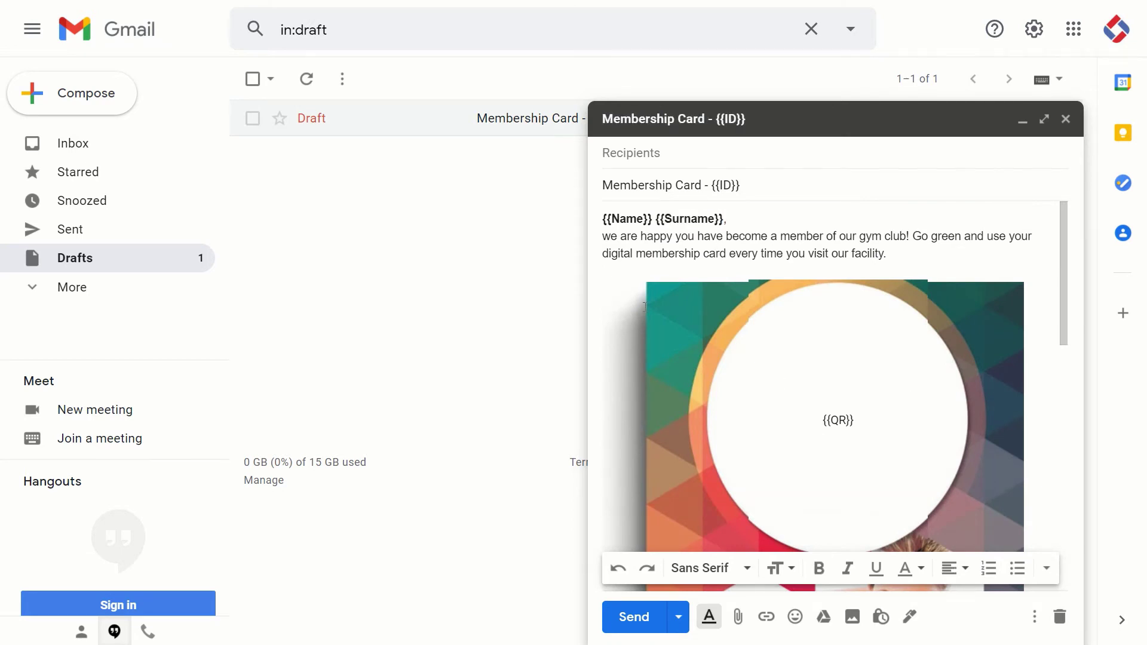
# - Add an 'Expiry Date: {{Expiry Date}}' line below the Membership line
pyautogui.scroll(-10, 724, 314)
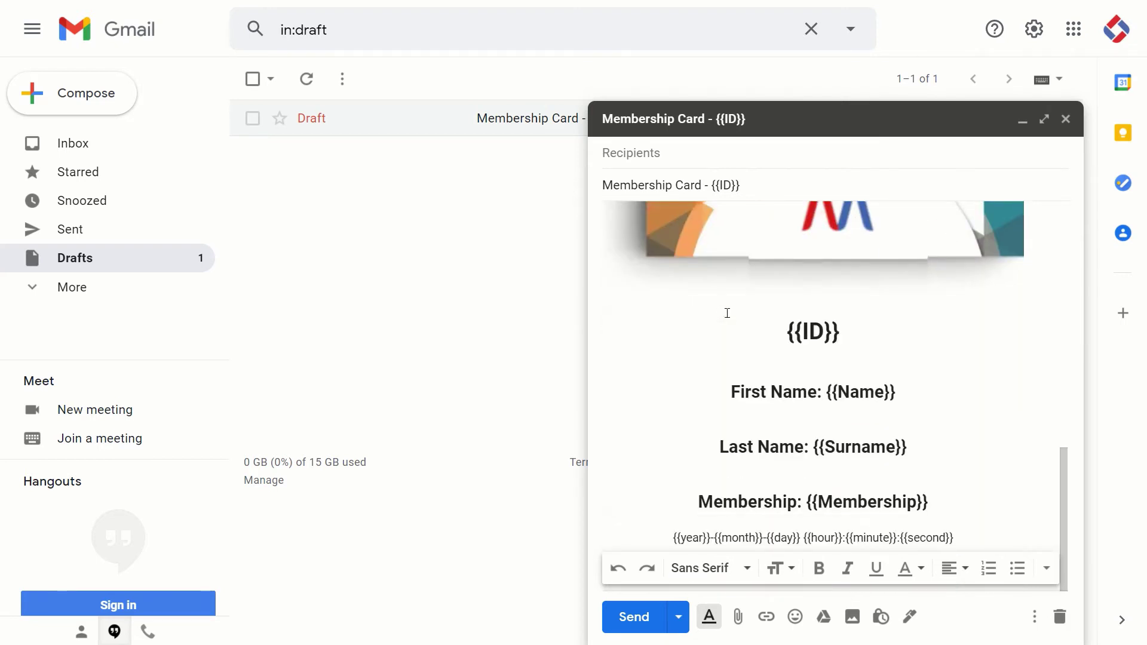
pyautogui.click(951, 497)
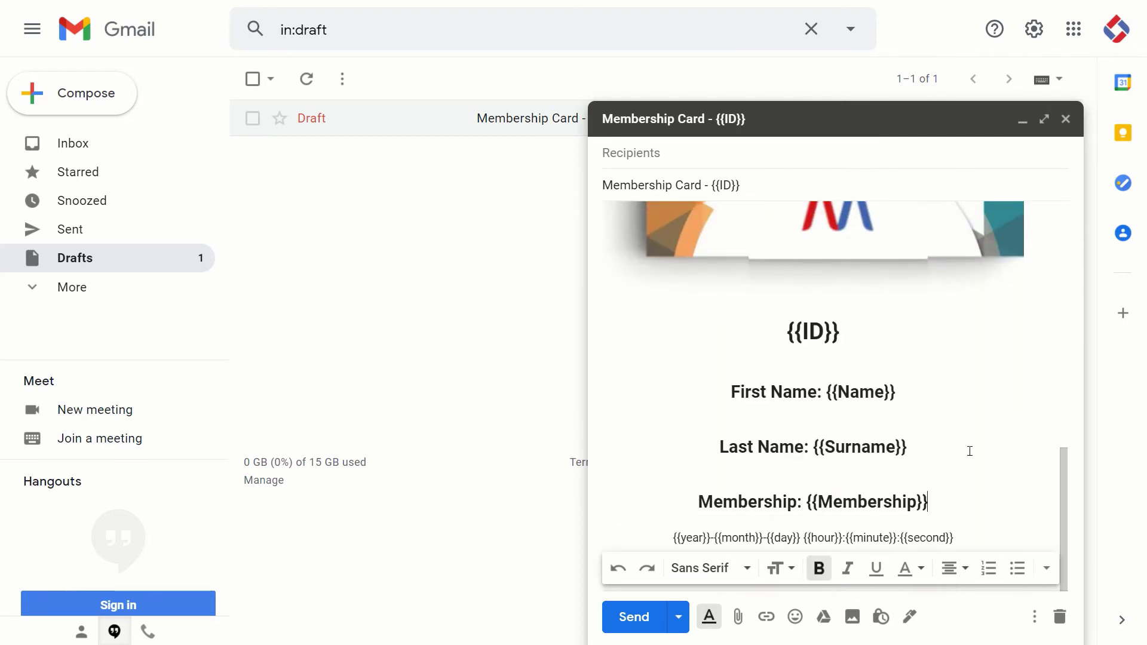
pyautogui.press('Return')
pyautogui.write('E')
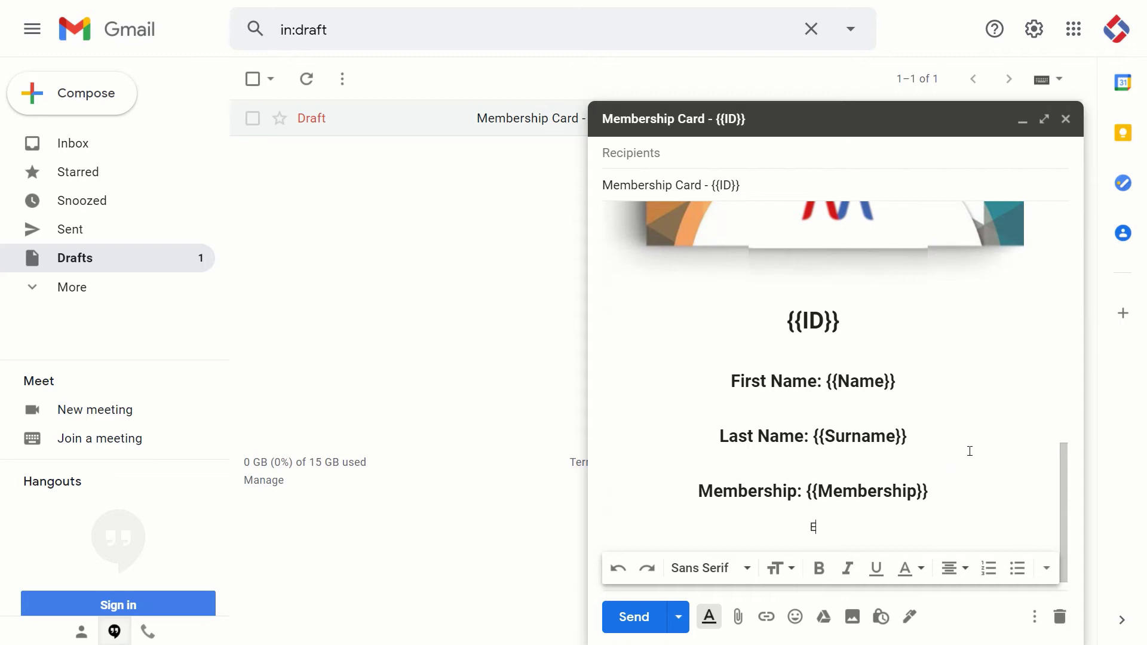
pyautogui.write('xpiry Date: {{Expir')
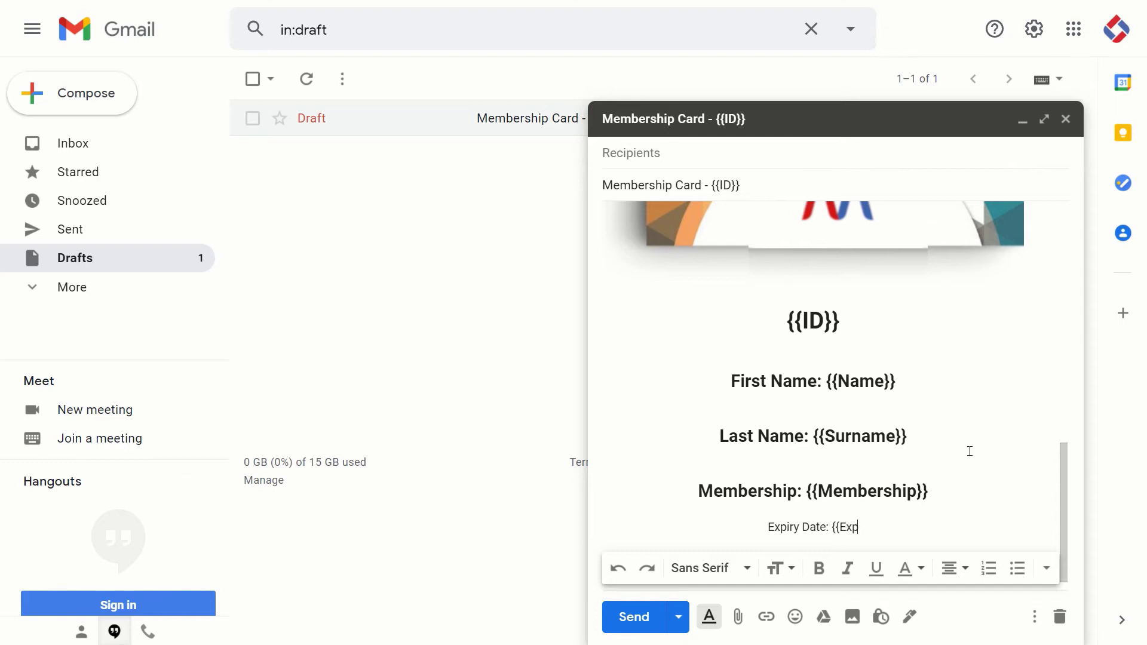
pyautogui.write('y Date')
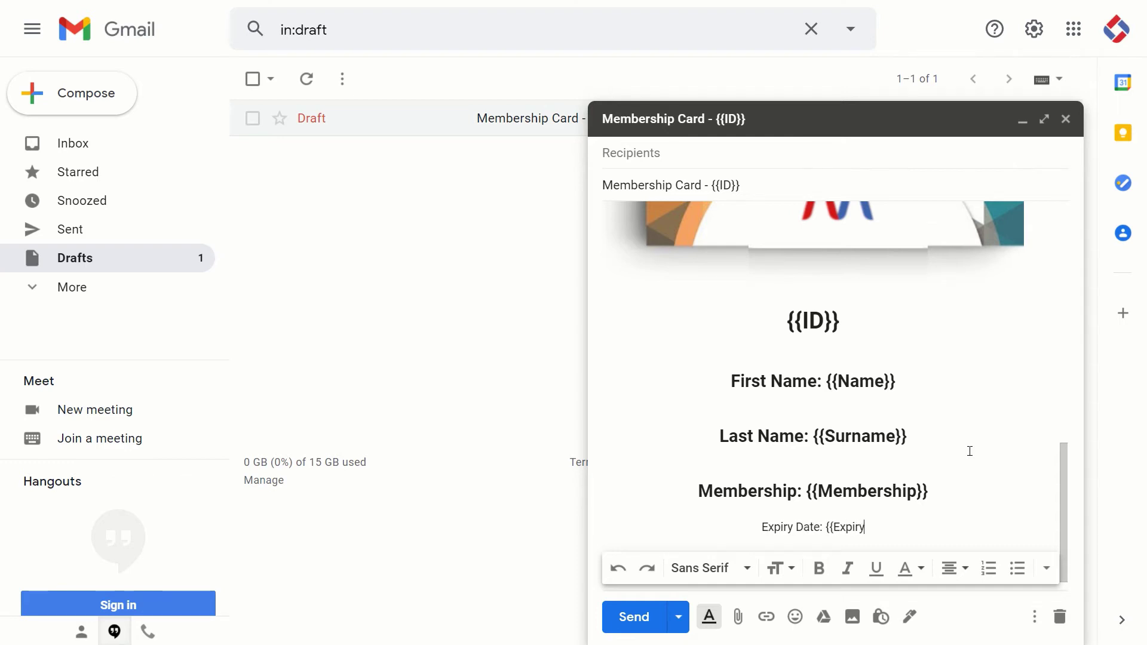
pyautogui.write('}}')
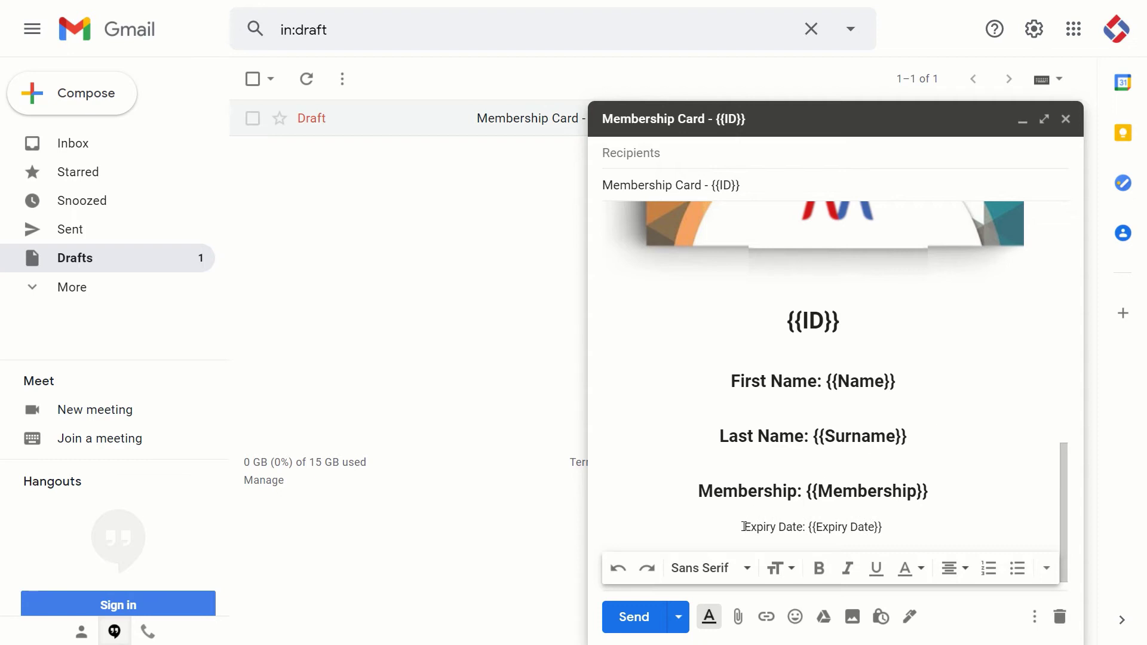
# - Format the Expiry Date line as Large, bold and red
pyautogui.moveTo(744, 526); pyautogui.dragTo(883, 527)
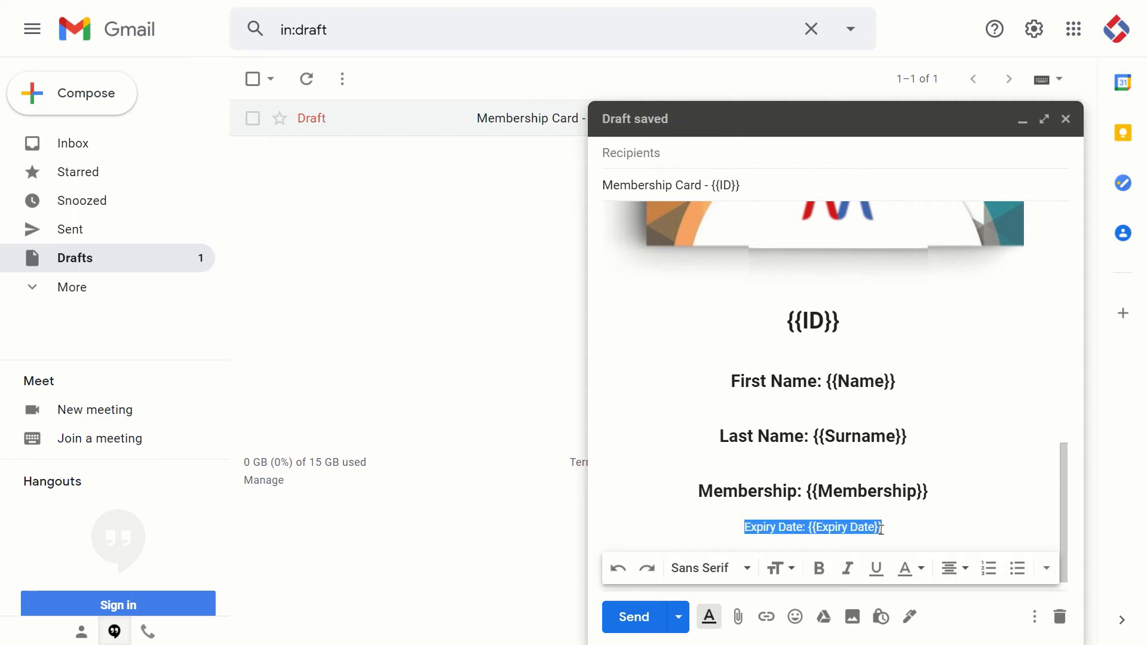
pyautogui.click(797, 568)
pyautogui.click(824, 509)
pyautogui.click(819, 568)
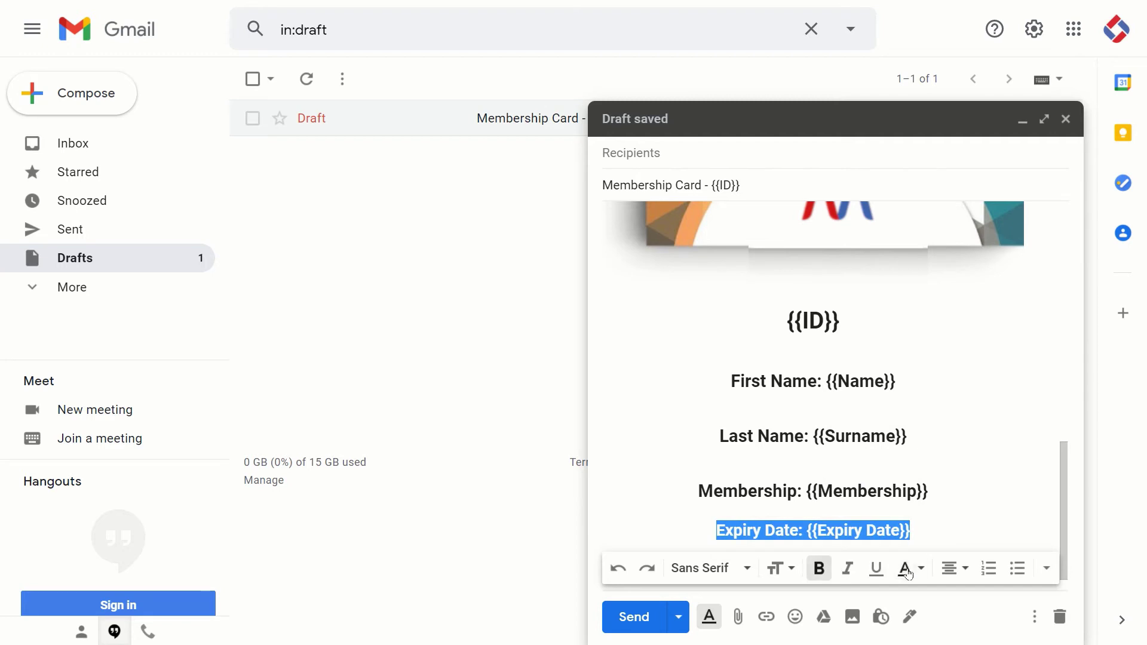
pyautogui.click(907, 573)
pyautogui.click(798, 509)
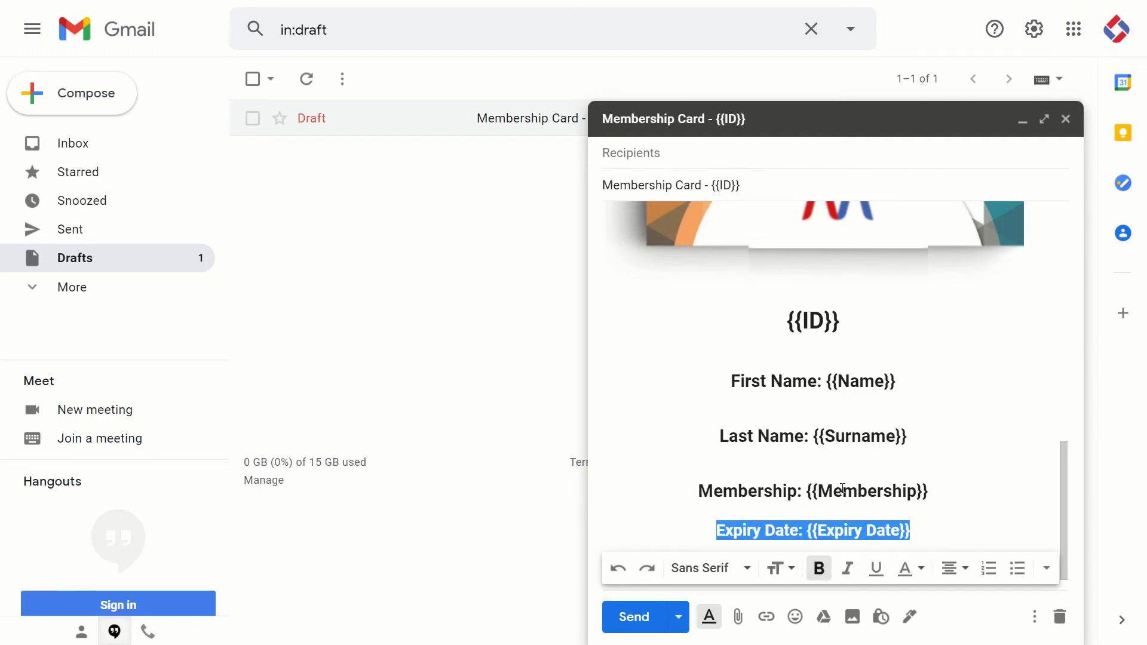
pyautogui.click(842, 489)
pyautogui.scroll(-1, 866, 459)
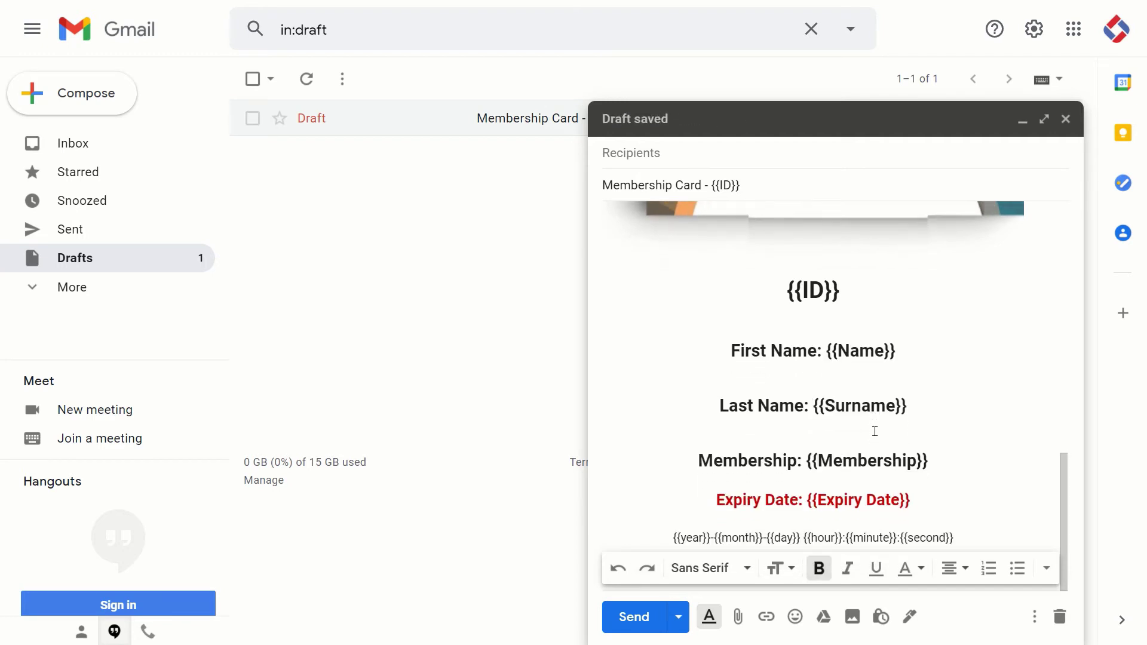
pyautogui.scroll(10, 859, 455)
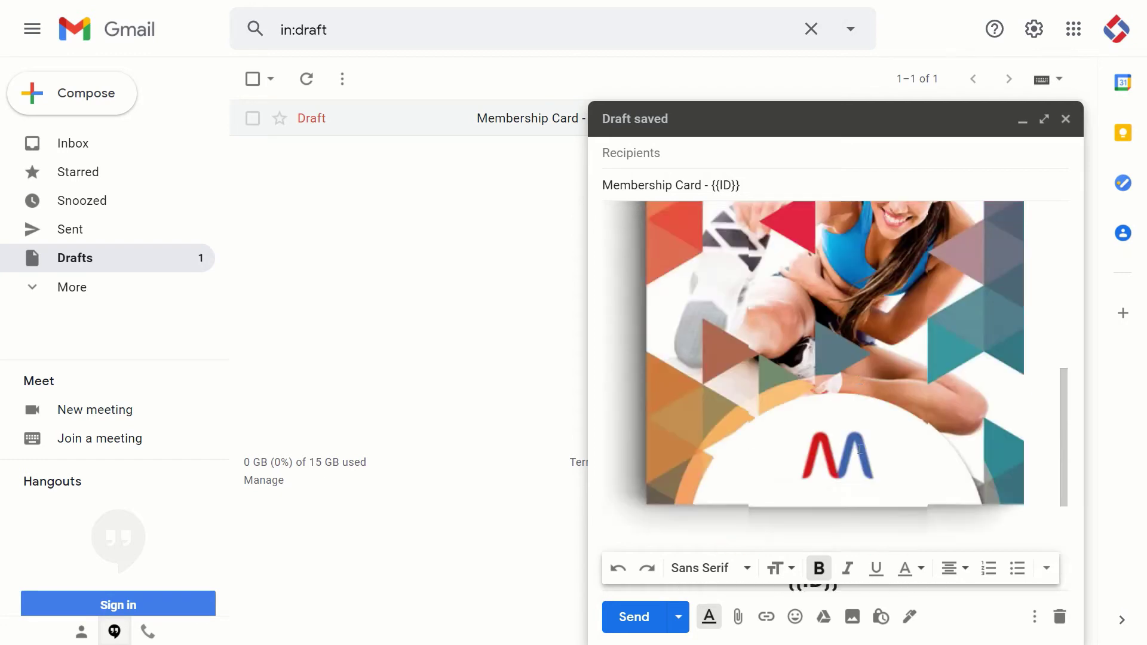
# - Close the draft and give column I the heading 'Expiry Date' in the sheet
pyautogui.click(1065, 119)
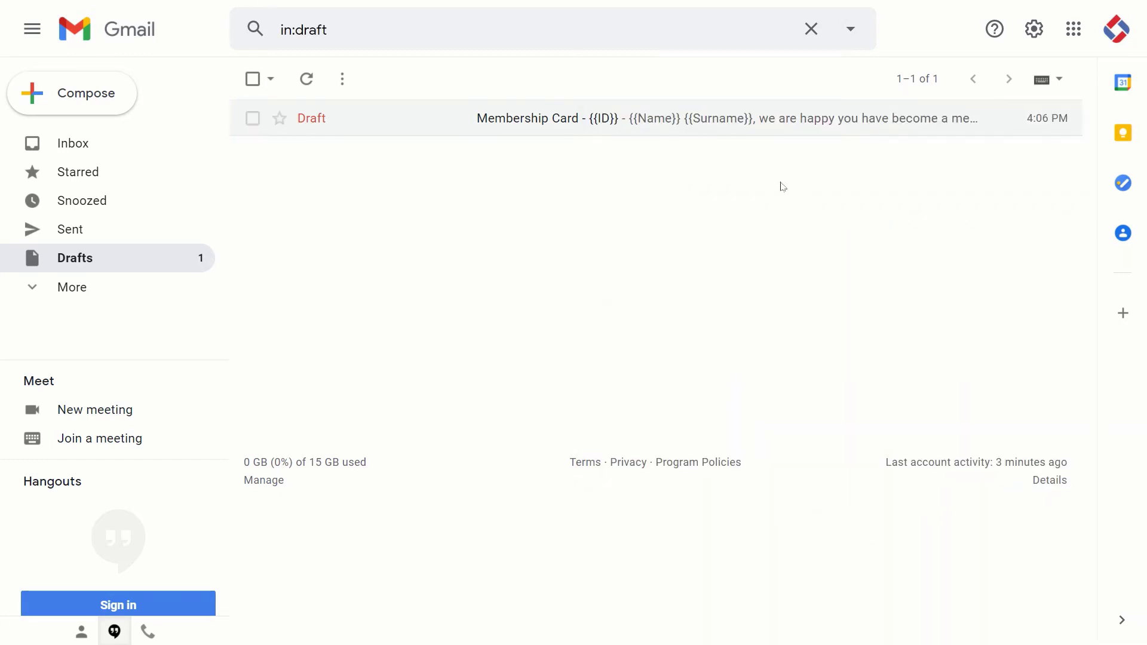
pyautogui.hotkey('ctrl', 'Tab')
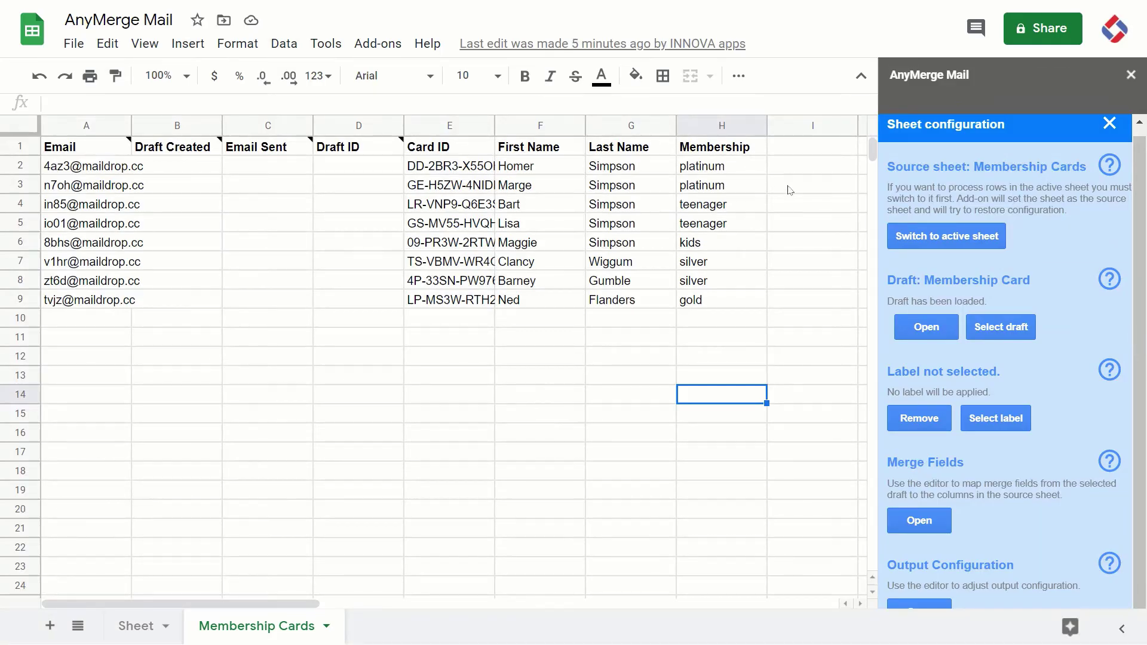
pyautogui.click(809, 151)
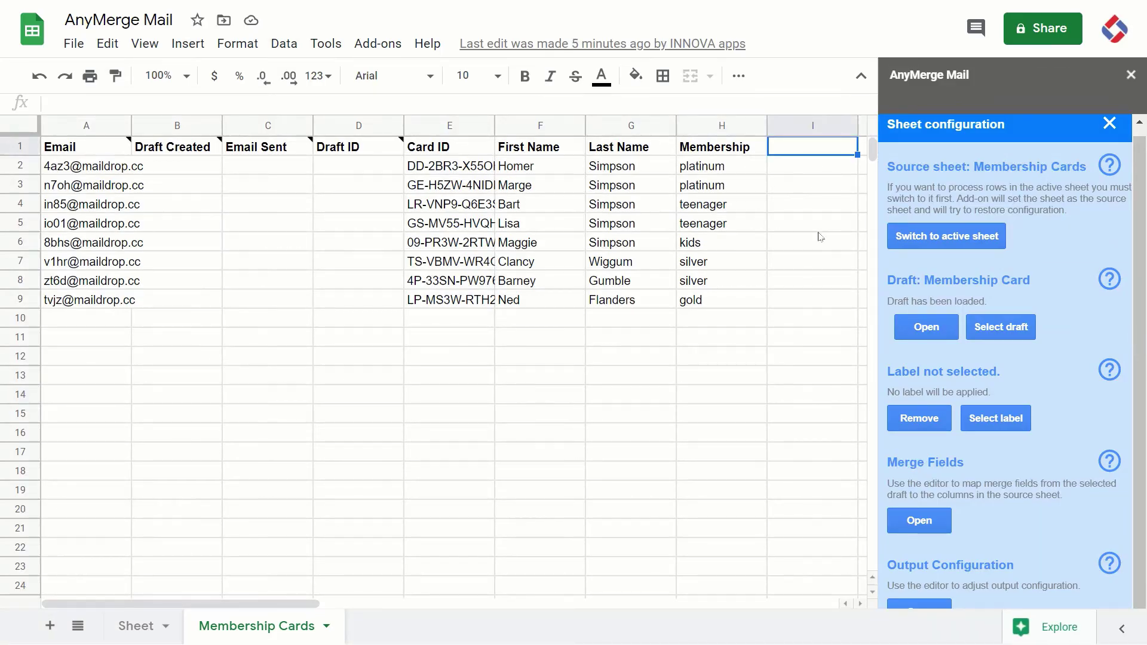
pyautogui.write('Expiry')
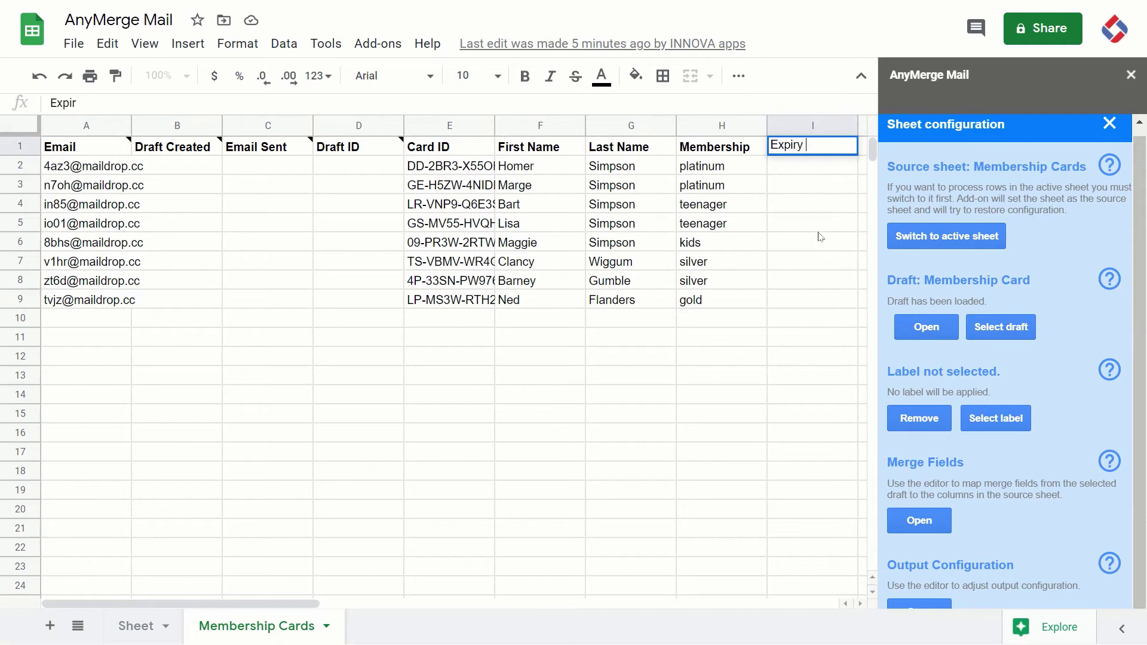
pyautogui.write(' Date')
pyautogui.press('Return')
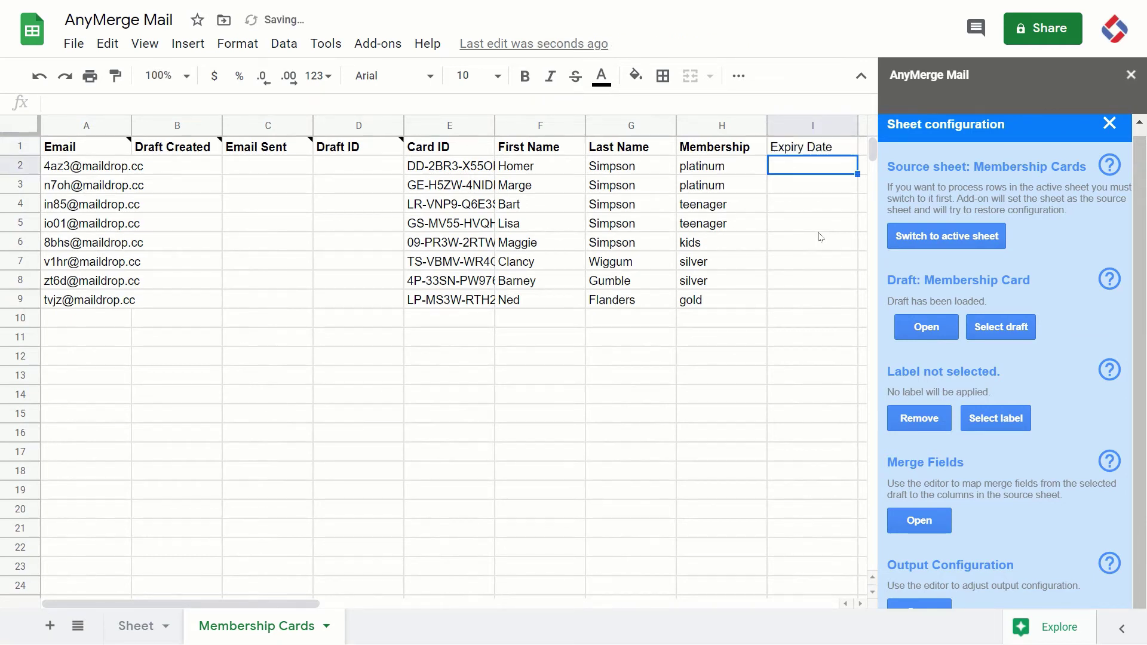
# - Enter 10/2021 in I2 and 11/2021 in I3
pyautogui.write('10/')
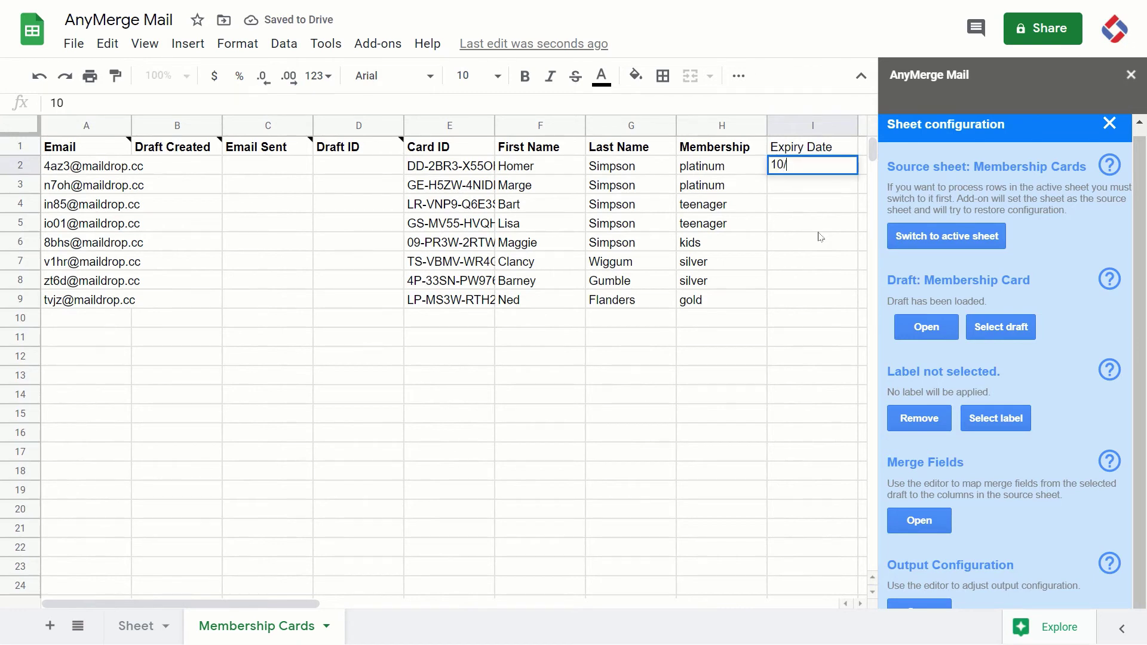
pyautogui.write('2021')
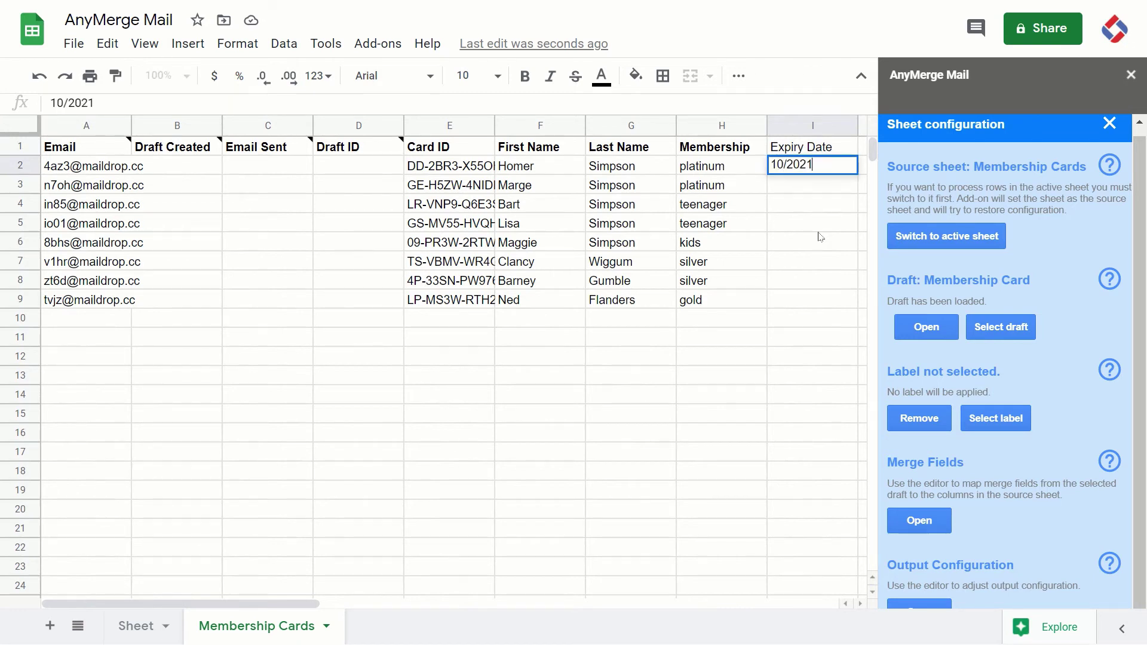
pyautogui.press('Return')
pyautogui.write('11/2021')
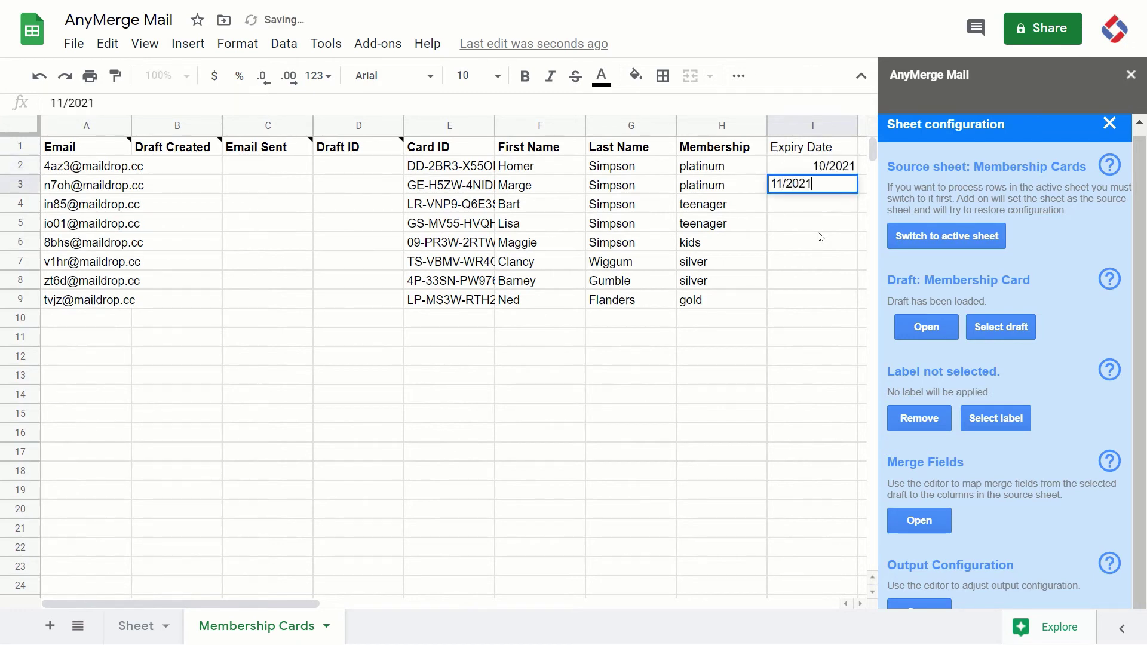
pyautogui.press('Up')
# - Copy the two dates down through I4:I9 so they alternate for all members
pyautogui.hotkey('shift', 'Down')
pyautogui.hotkey('ctrl', 'c')
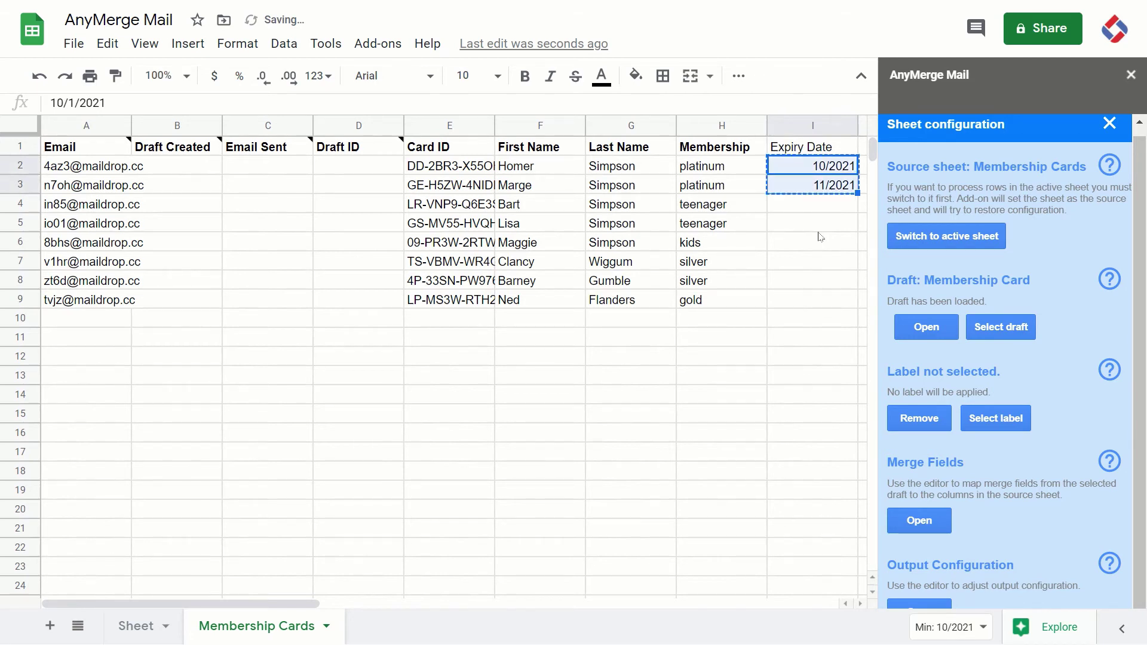
pyautogui.press('Down')
pyautogui.hotkey('shift', 'Down')
pyautogui.hotkey('shift', 'Up')
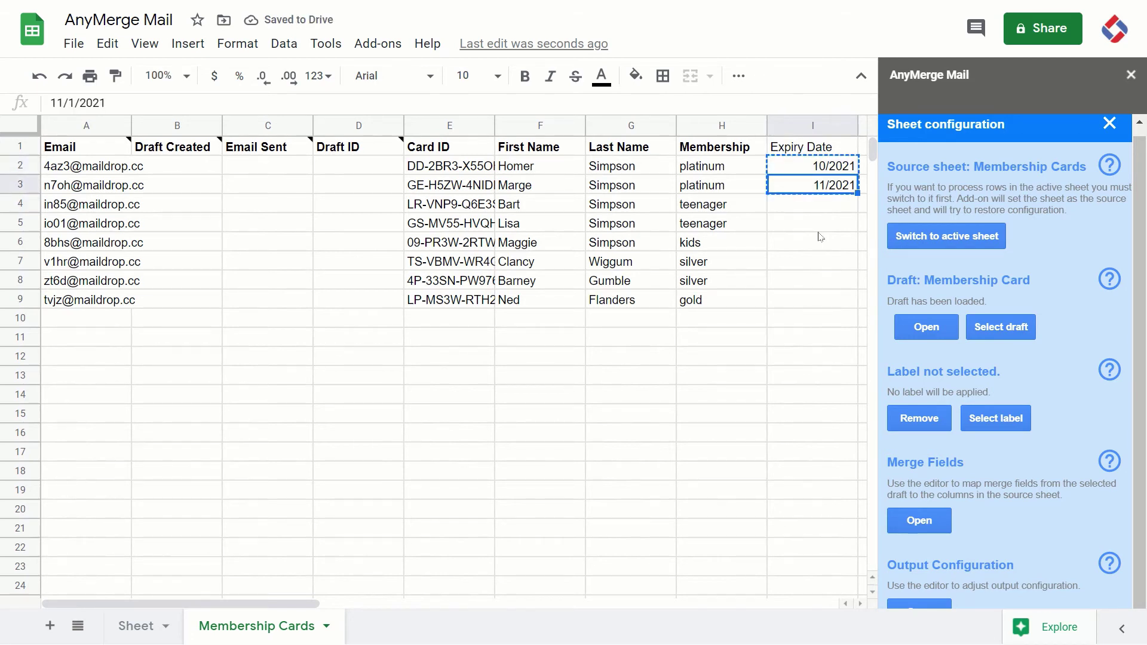
pyautogui.press('Down')
pyautogui.hotkey('shift', 'Down')
pyautogui.hotkey('shift', 'Down')
pyautogui.hotkey('shift', 'Down')
pyautogui.hotkey('shift', 'Down')
pyautogui.hotkey('shift', 'Down')
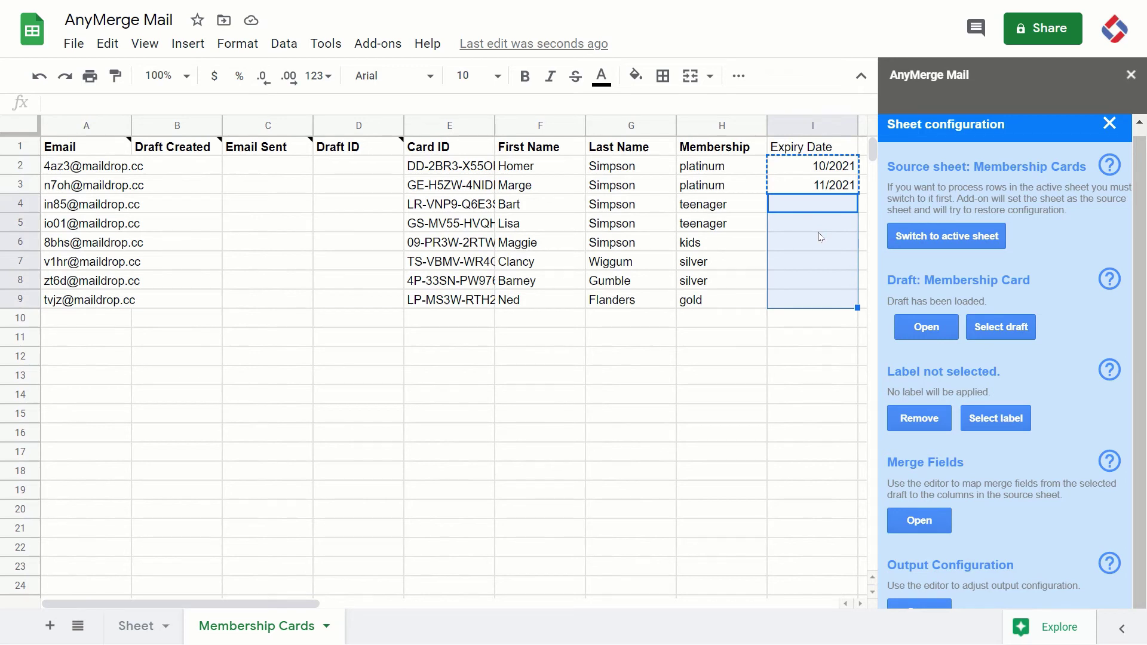
pyautogui.hotkey('ctrl', 'v')
pyautogui.click(798, 151)
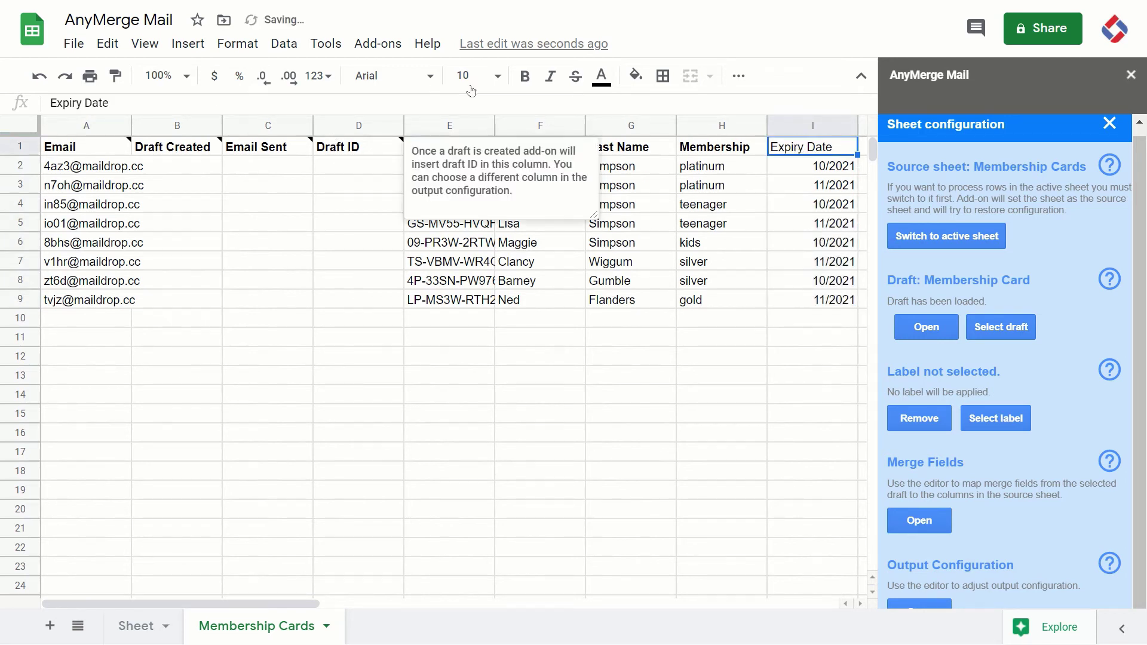
pyautogui.click(801, 189)
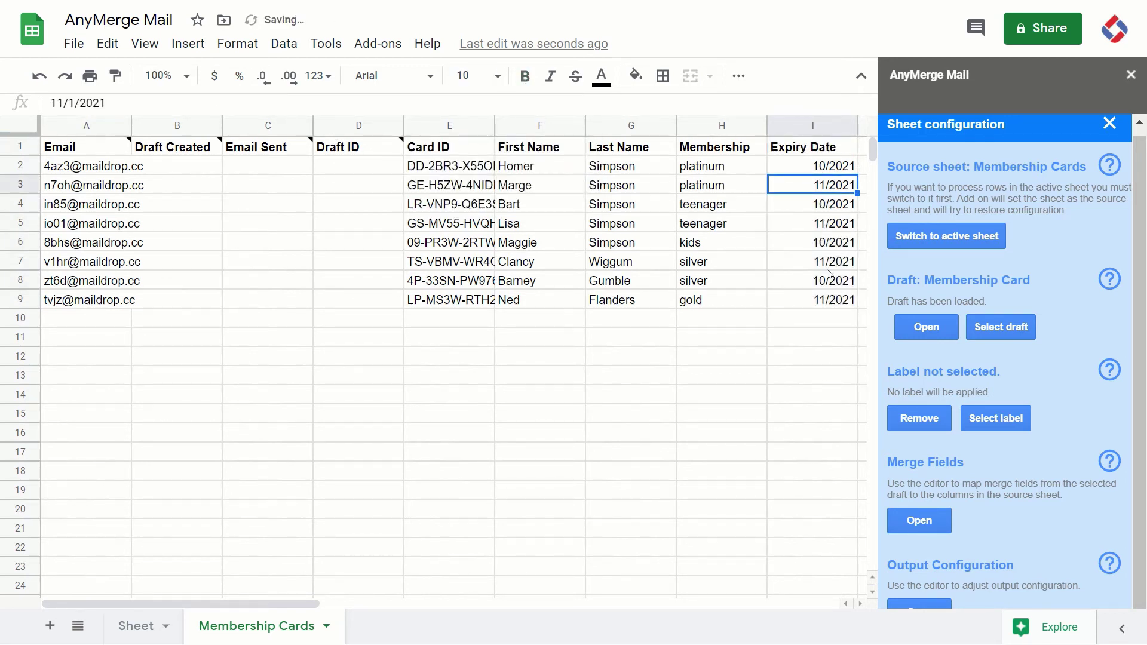
# - Attempt draft generation, dismiss the 'Cannot continue' error and reopen Sheet configuration
pyautogui.click(1109, 123)
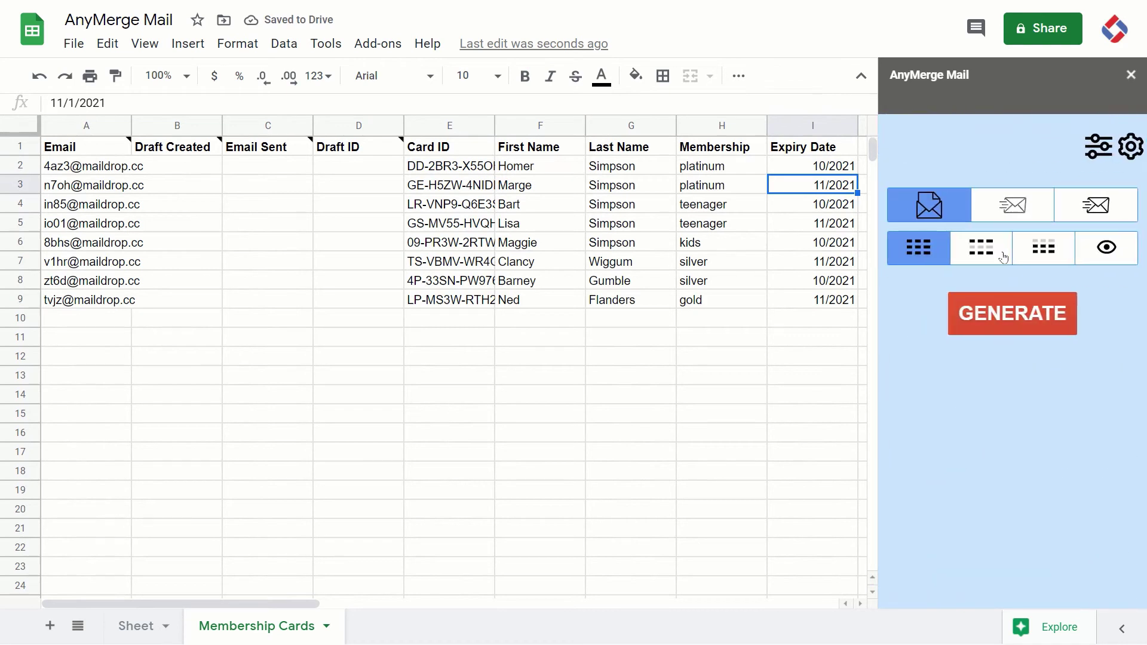
pyautogui.click(993, 313)
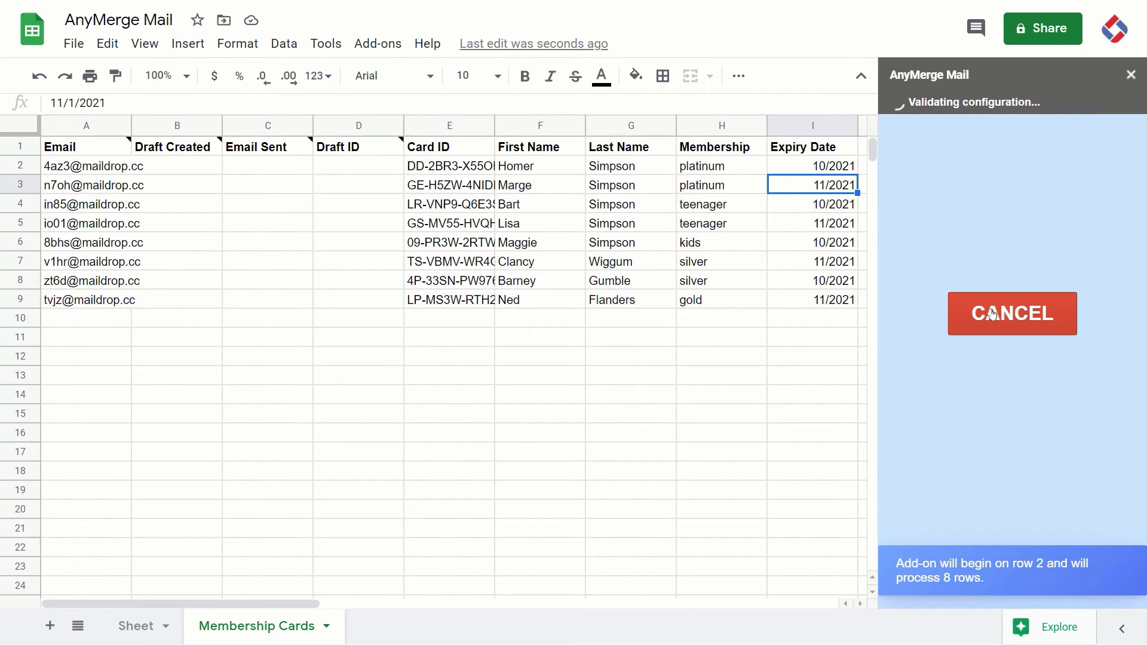
pyautogui.click(554, 126)
pyautogui.click(639, 233)
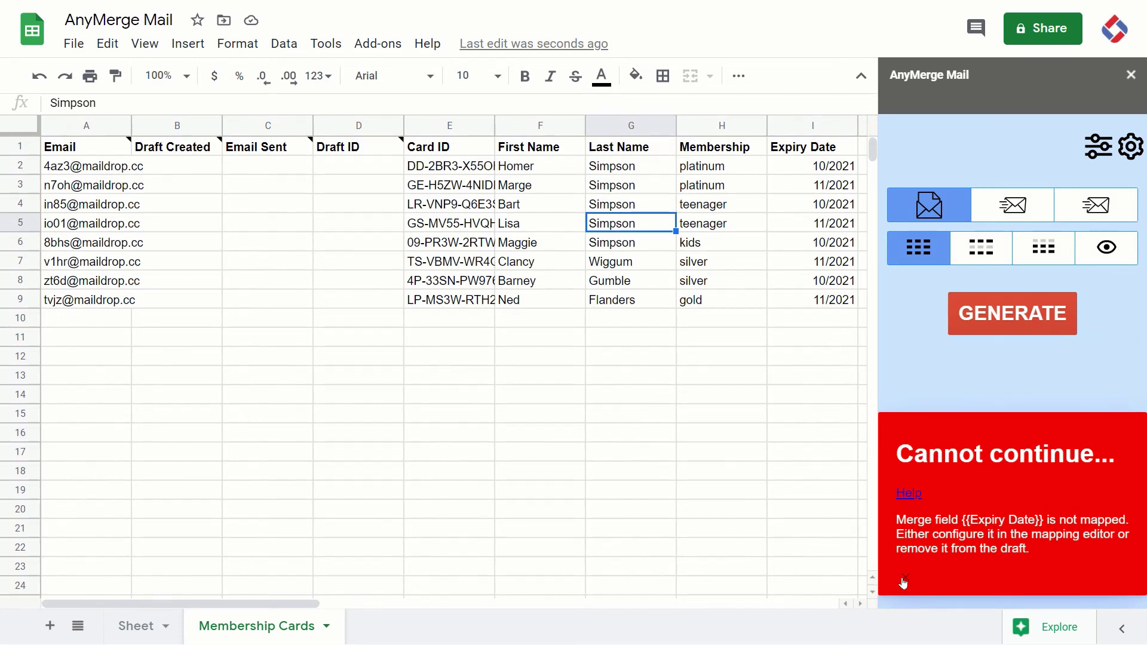
pyautogui.click(904, 578)
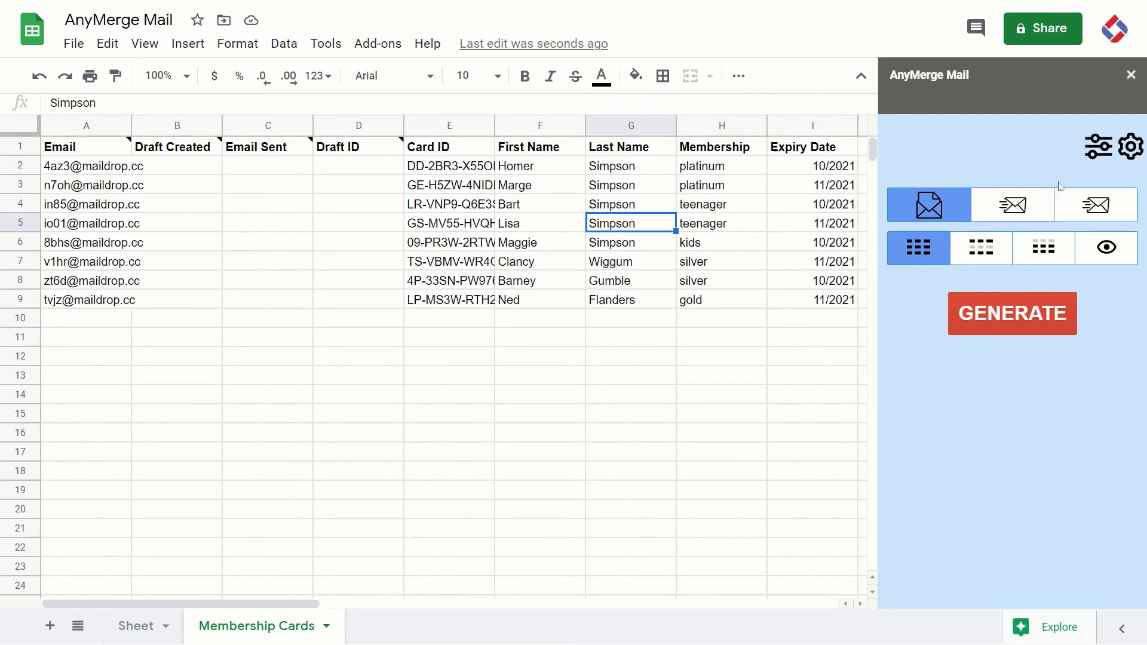
pyautogui.click(1087, 153)
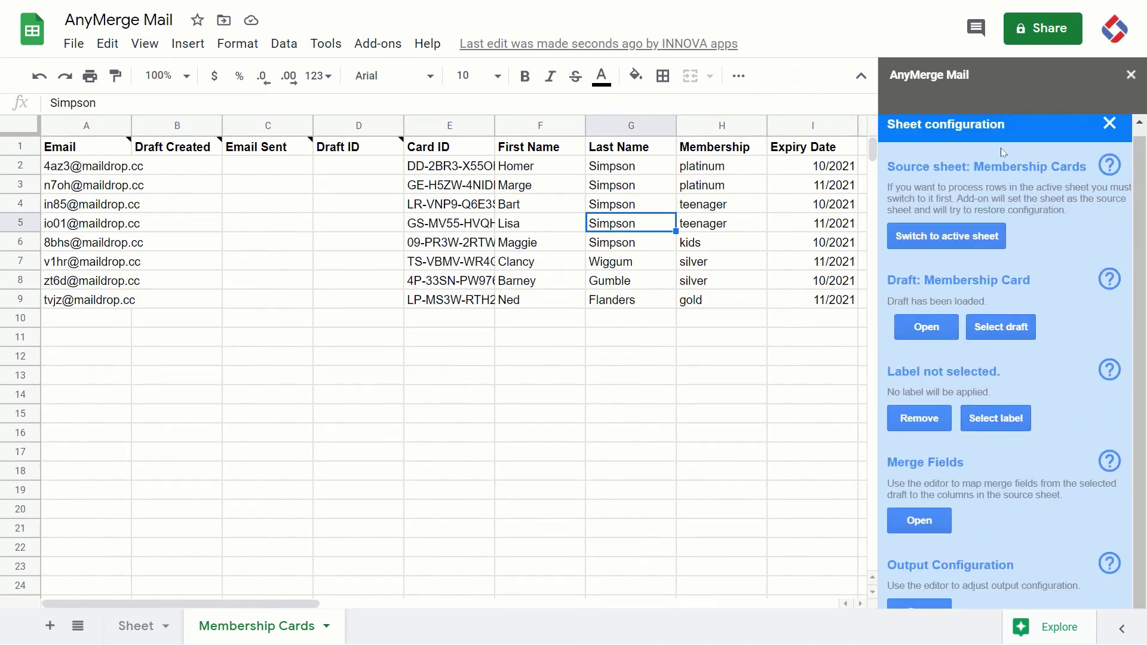
# - Map the {{Expiry Date}} field to the Expiry Date source column in the Mapping Editor
pyautogui.click(920, 521)
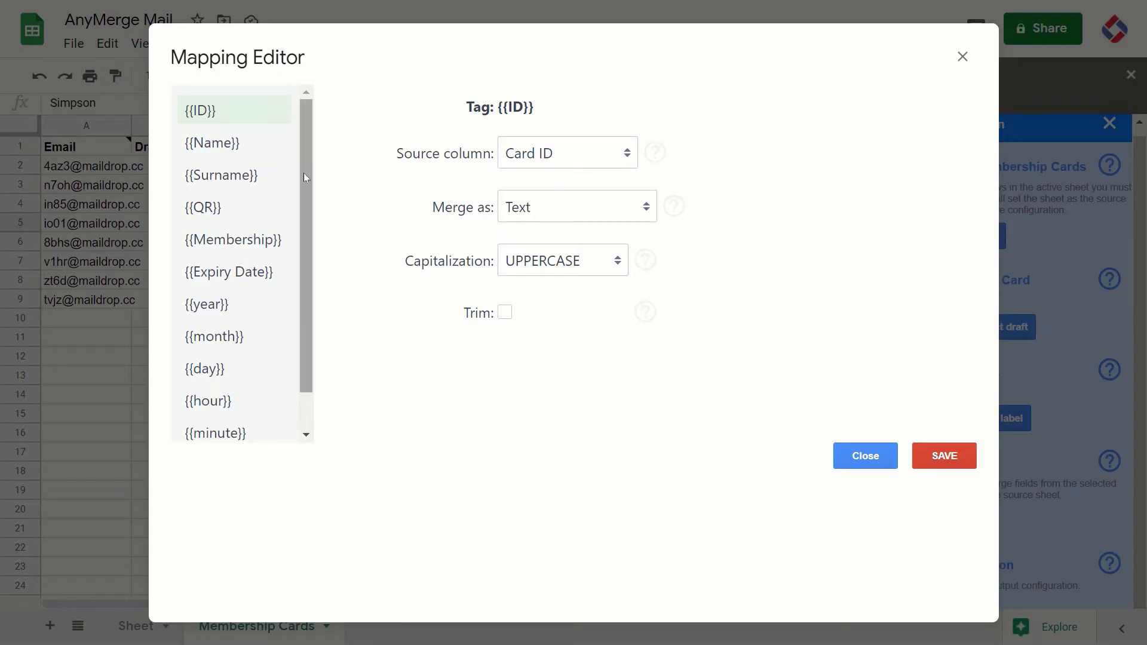
pyautogui.scroll(-1, 301, 179)
pyautogui.scroll(1, 300, 191)
pyautogui.click(278, 273)
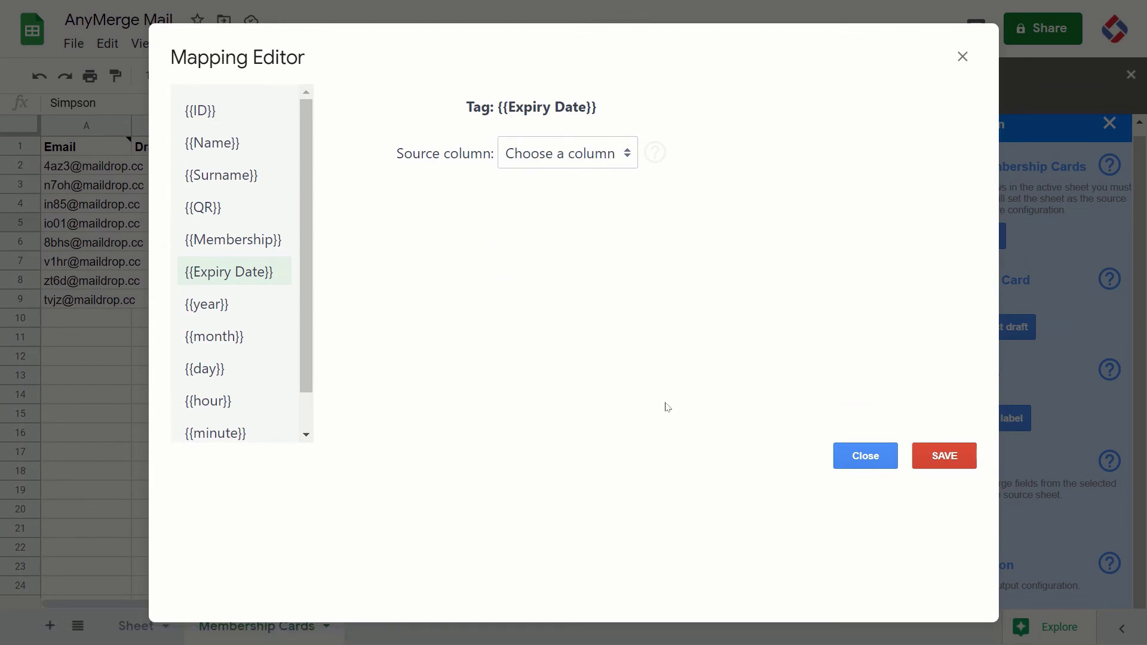
pyautogui.click(943, 457)
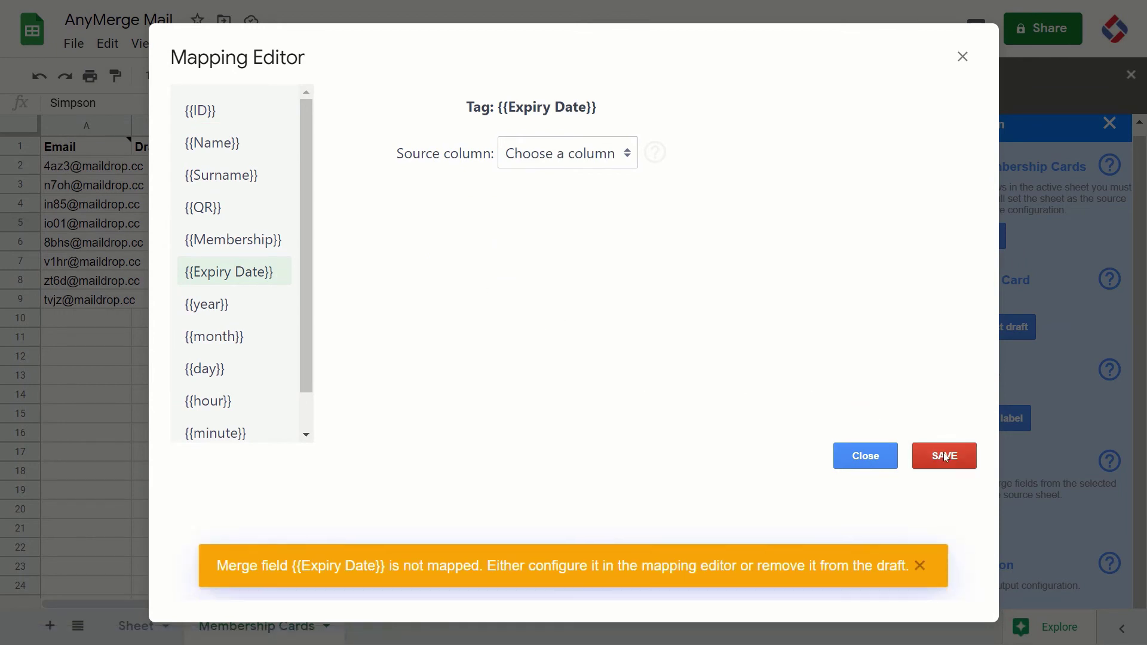
pyautogui.click(920, 566)
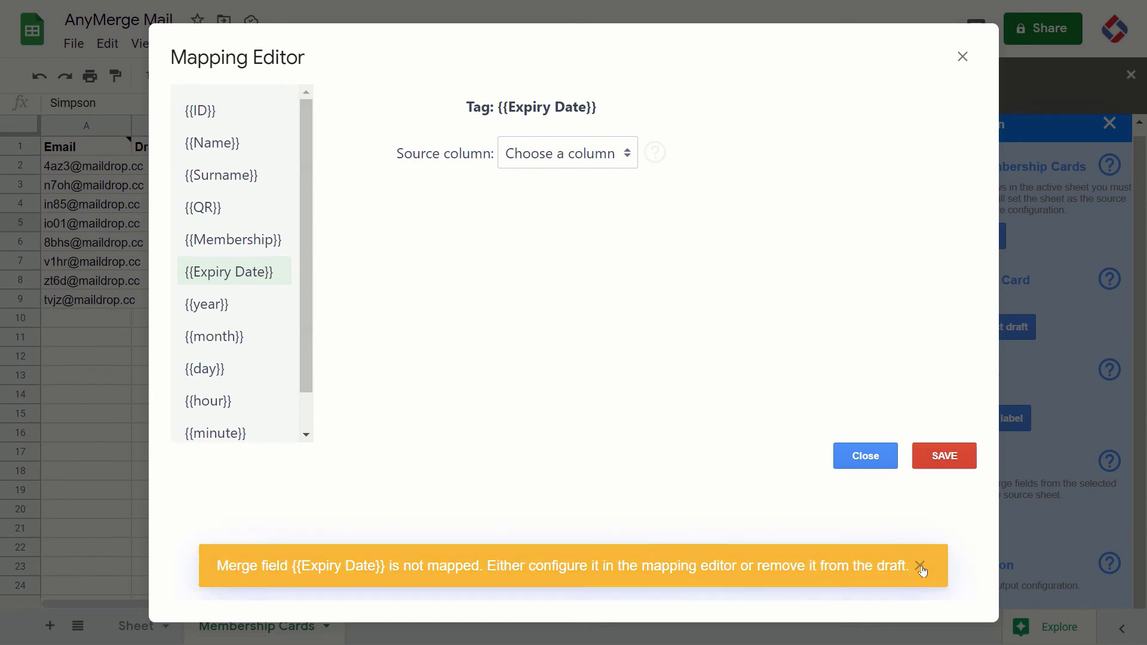
pyautogui.click(533, 154)
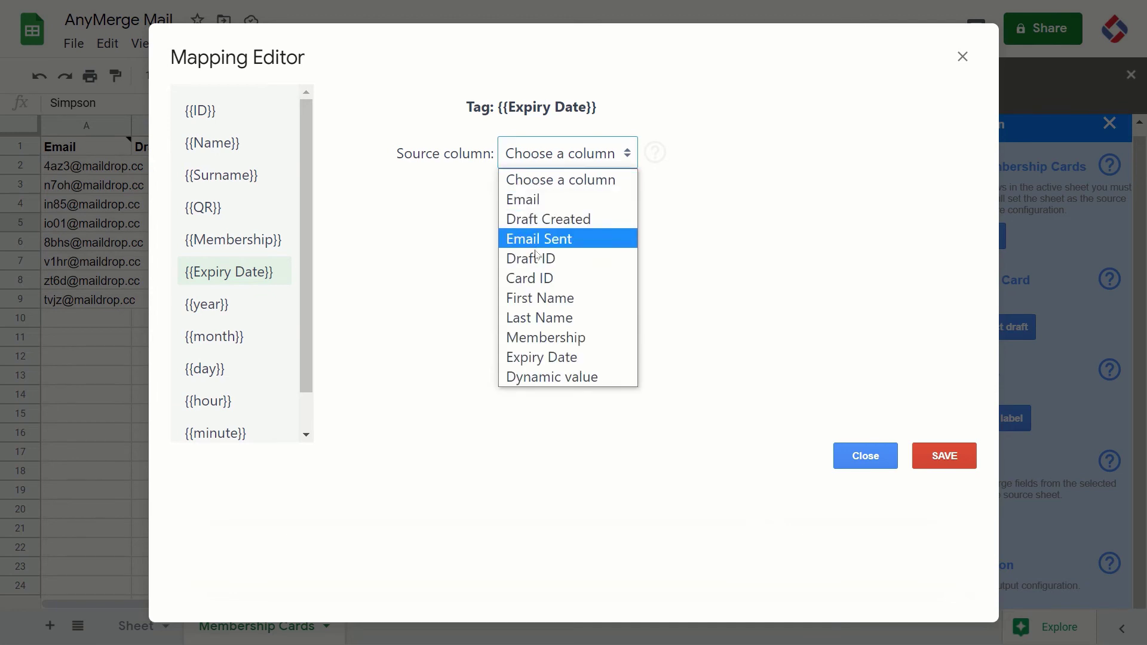
pyautogui.click(547, 358)
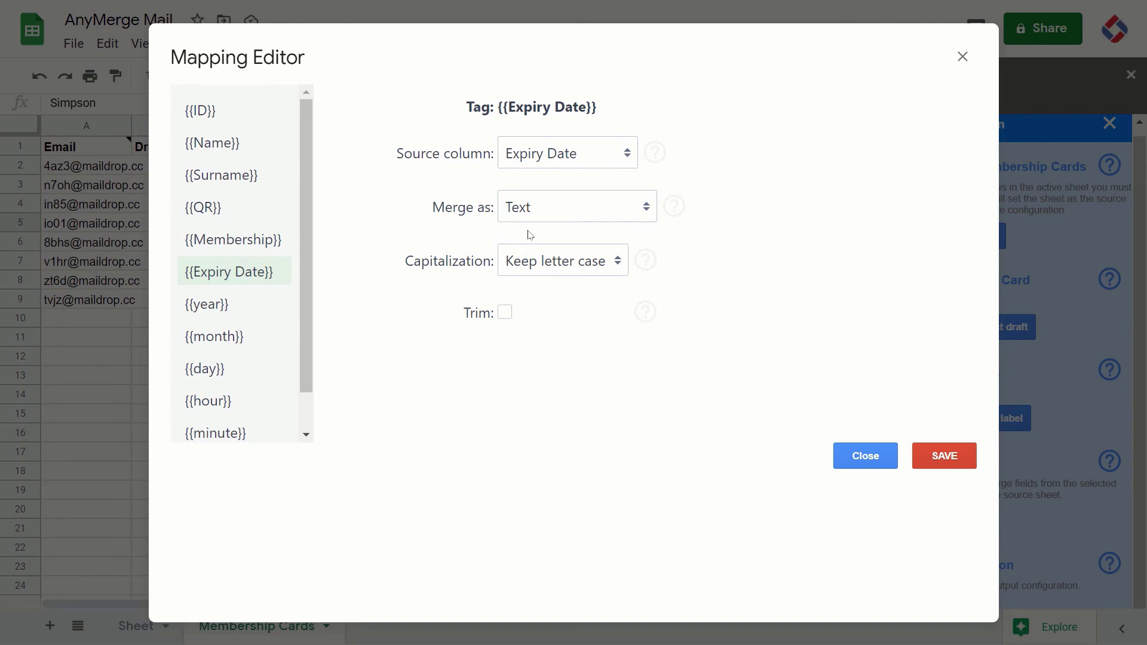
# - Save the Expiry Date mapping, then generate drafts-only merges for selected rows 2 and 3
pyautogui.click(936, 460)
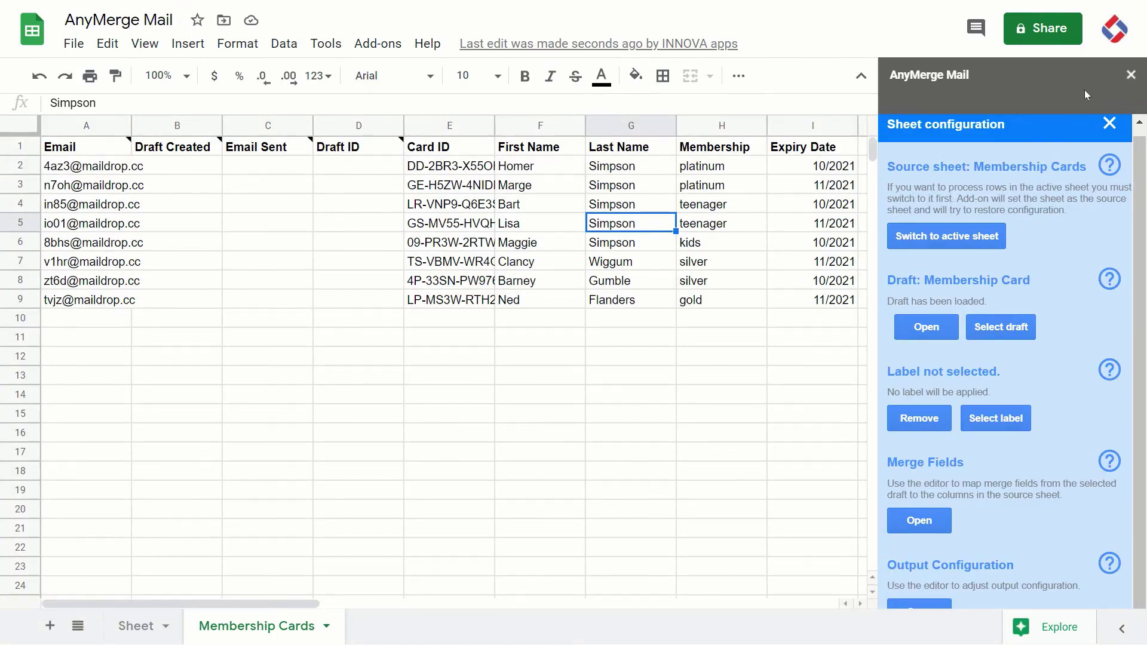
pyautogui.click(1109, 124)
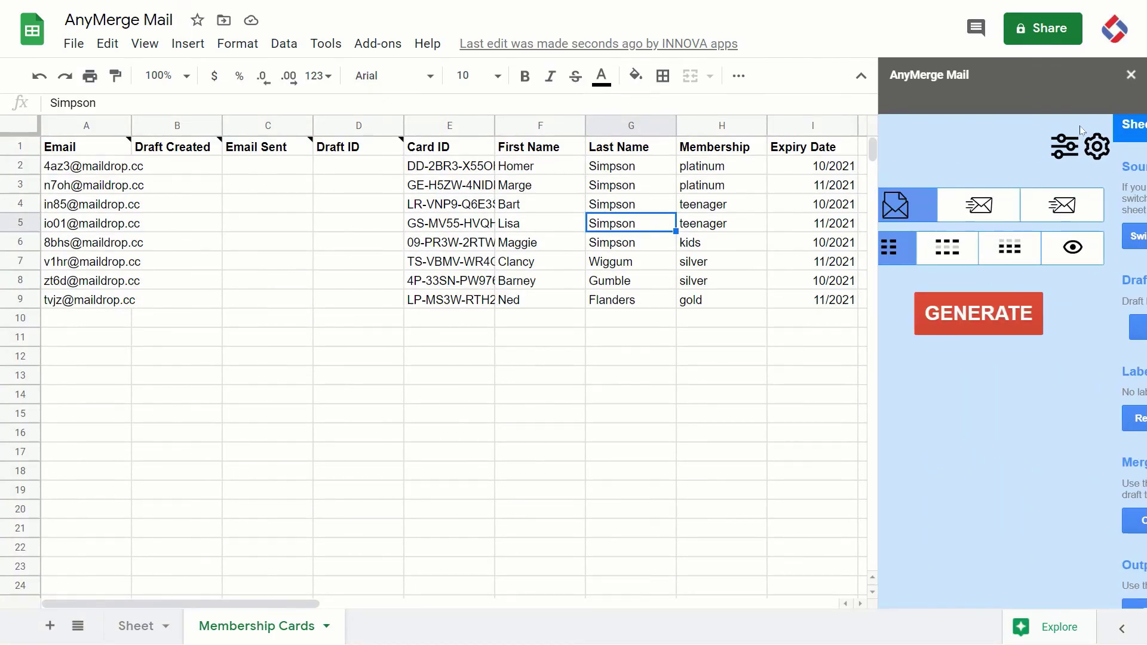
pyautogui.click(23, 165)
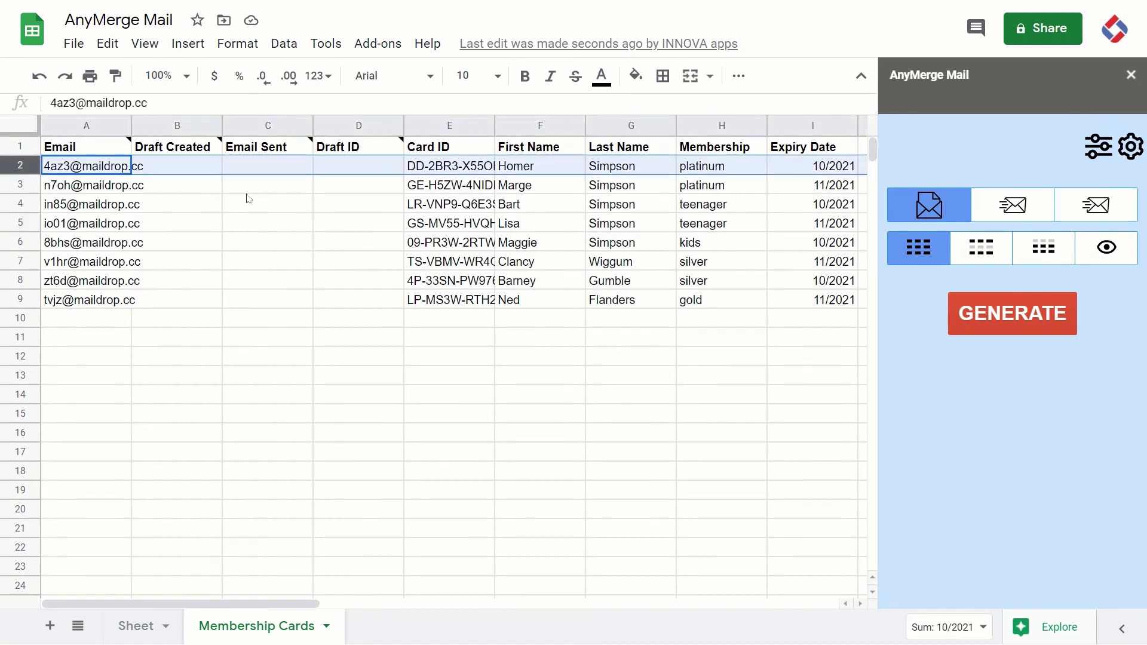
pyautogui.click(936, 199)
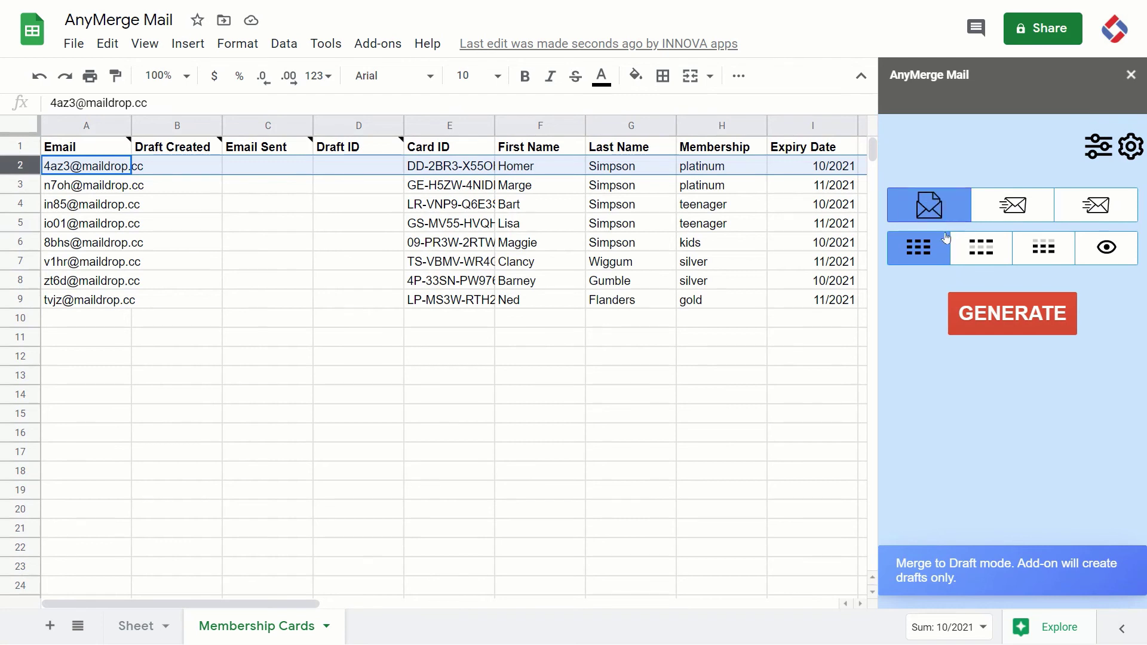
pyautogui.click(983, 248)
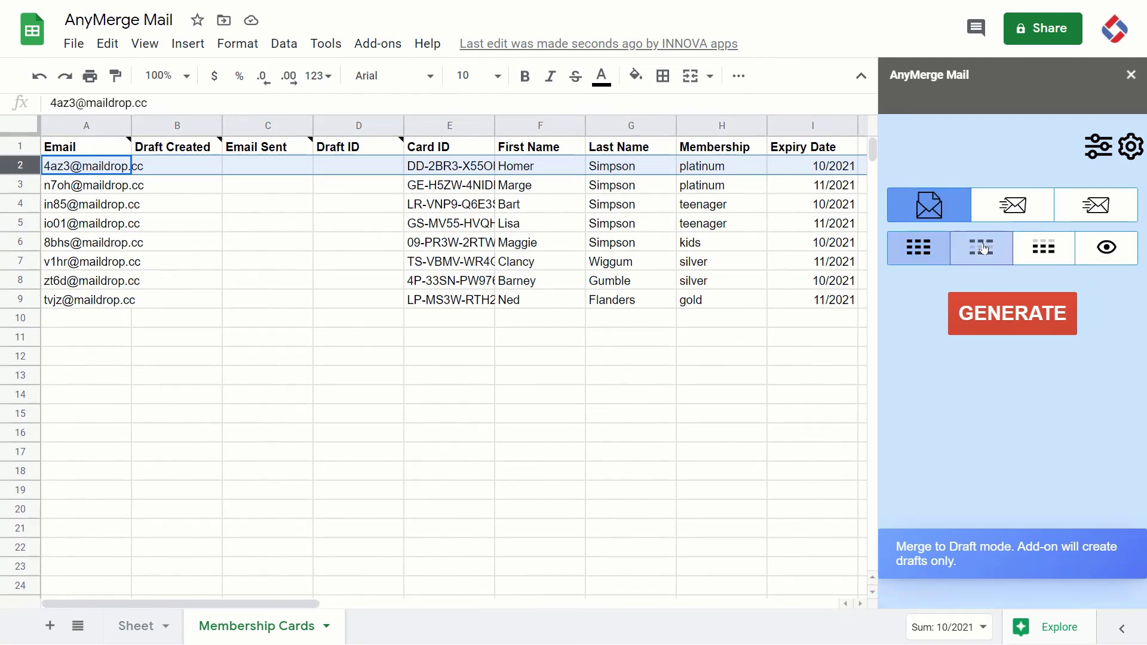
pyautogui.keyDown('ctrl'); pyautogui.click(20, 185); pyautogui.keyUp('ctrl')
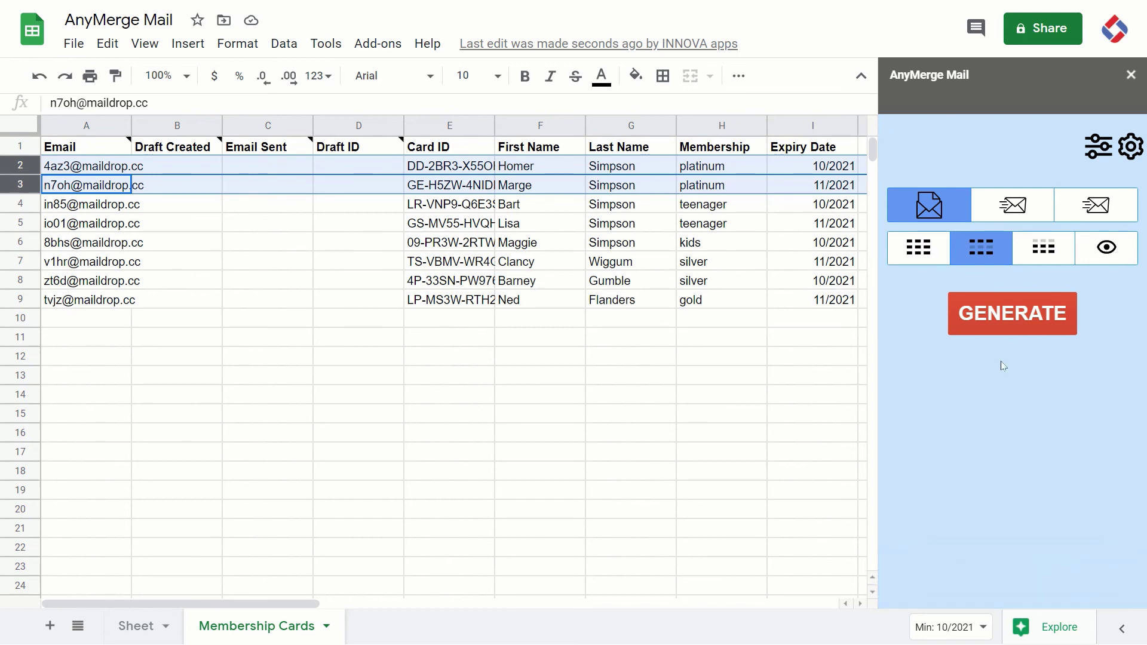
pyautogui.click(1005, 322)
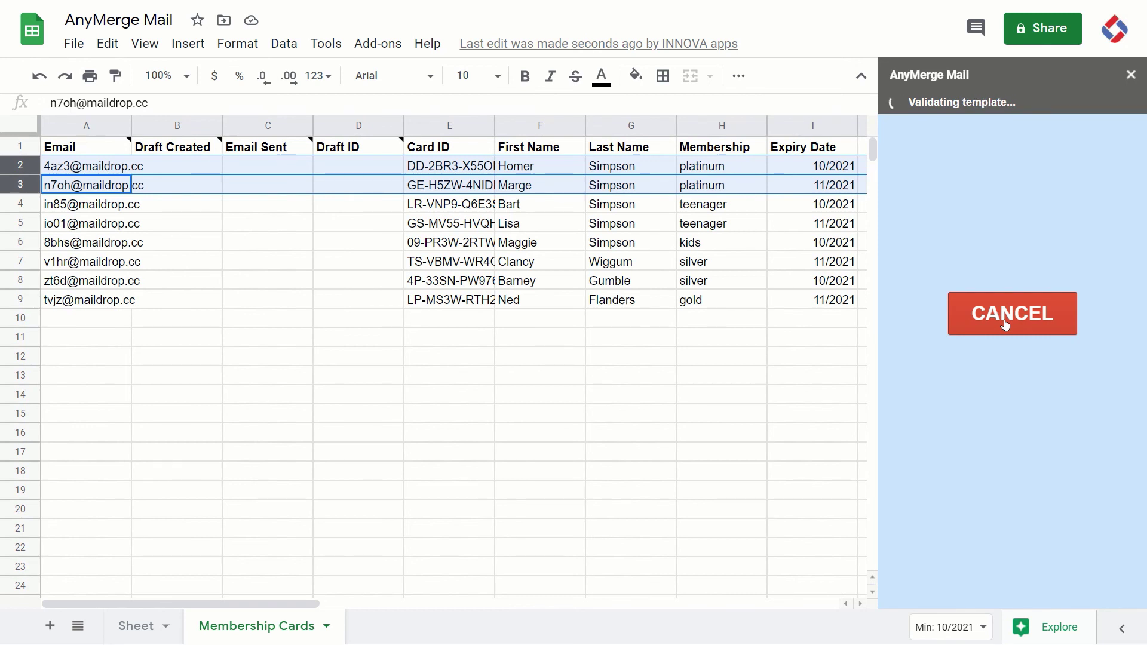
pyautogui.click(452, 374)
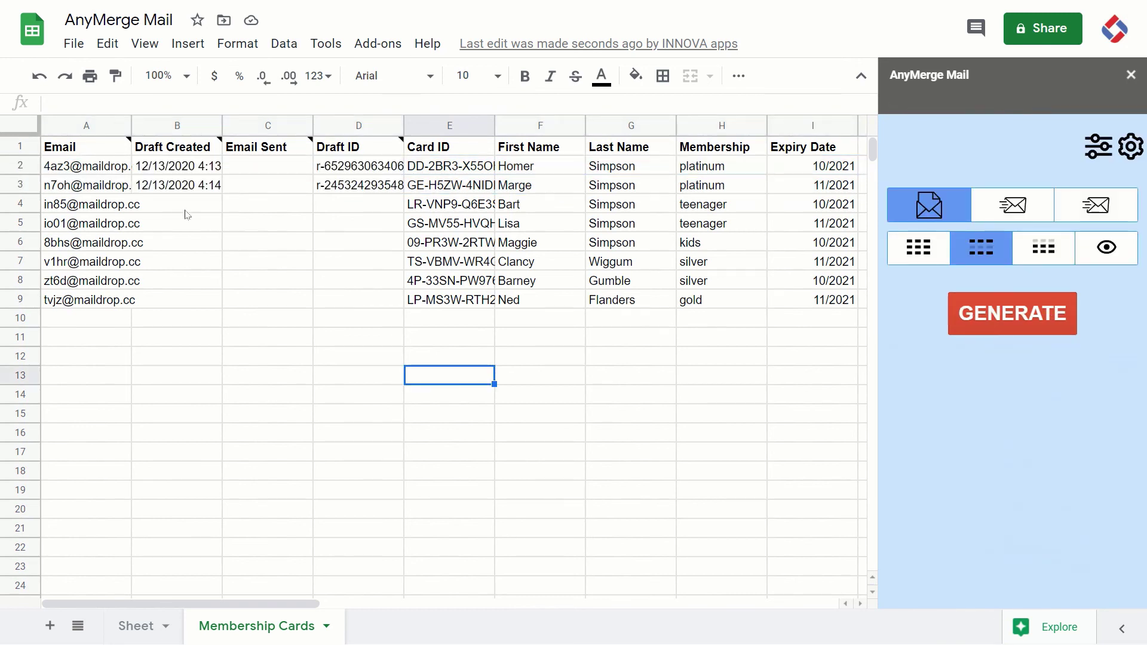
# - In Gmail, open the first member's card draft and check its card ID, surname and Expiry Date 10/2021
pyautogui.hotkey('ctrl', 'Tab')
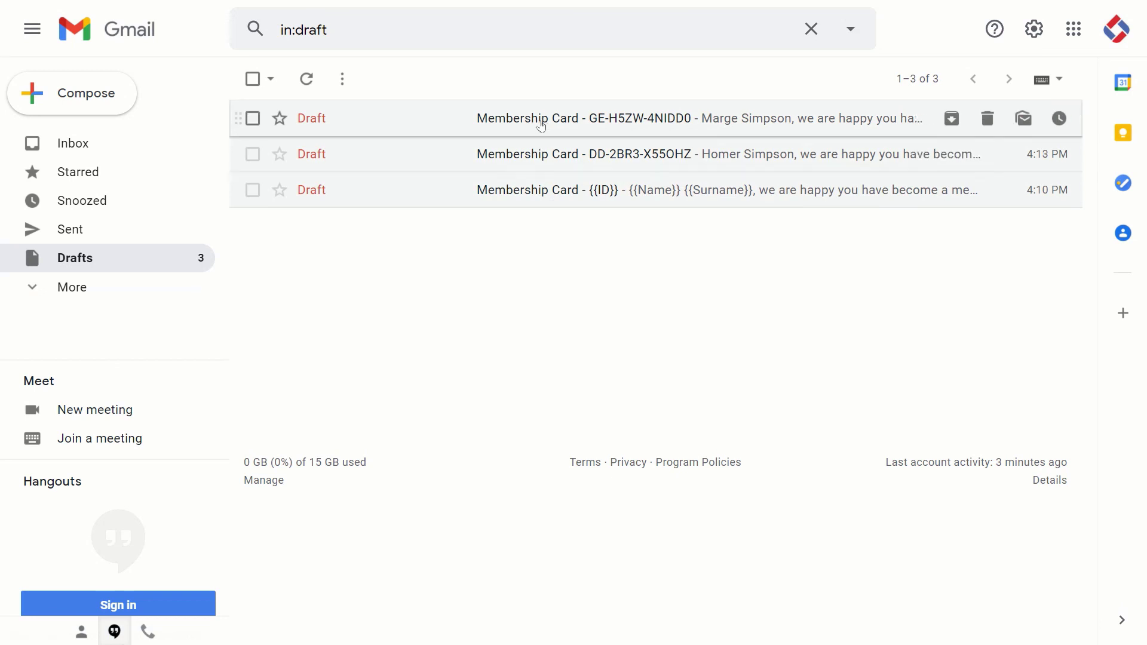
pyautogui.click(540, 156)
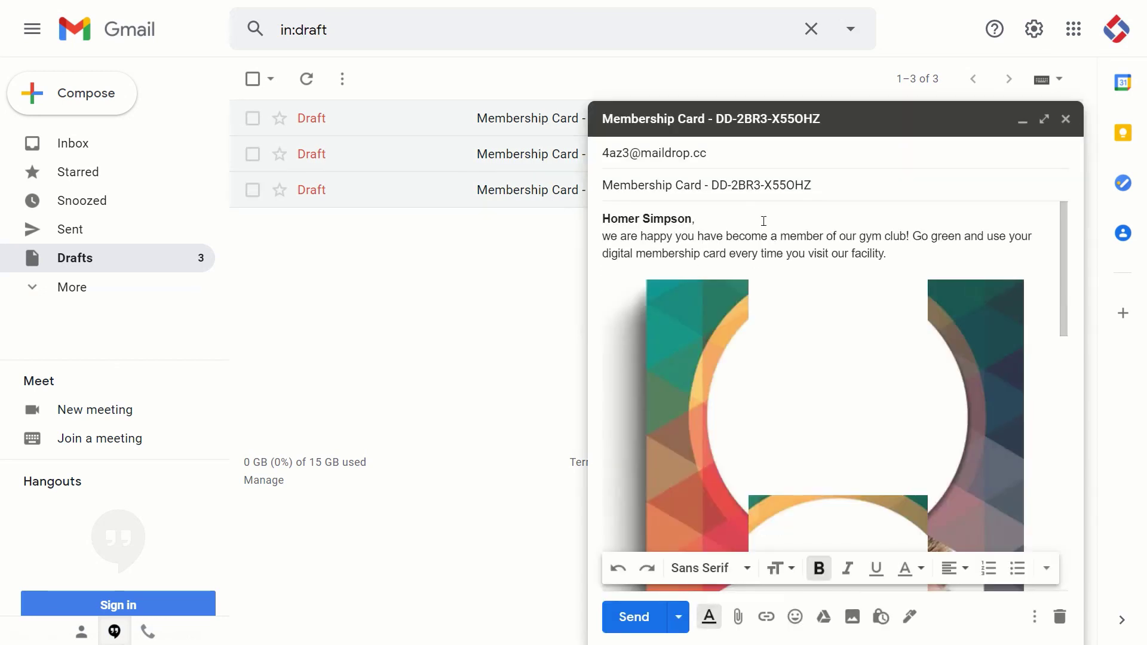
pyautogui.moveTo(711, 185); pyautogui.dragTo(819, 186)
pyautogui.doubleClick(666, 219)
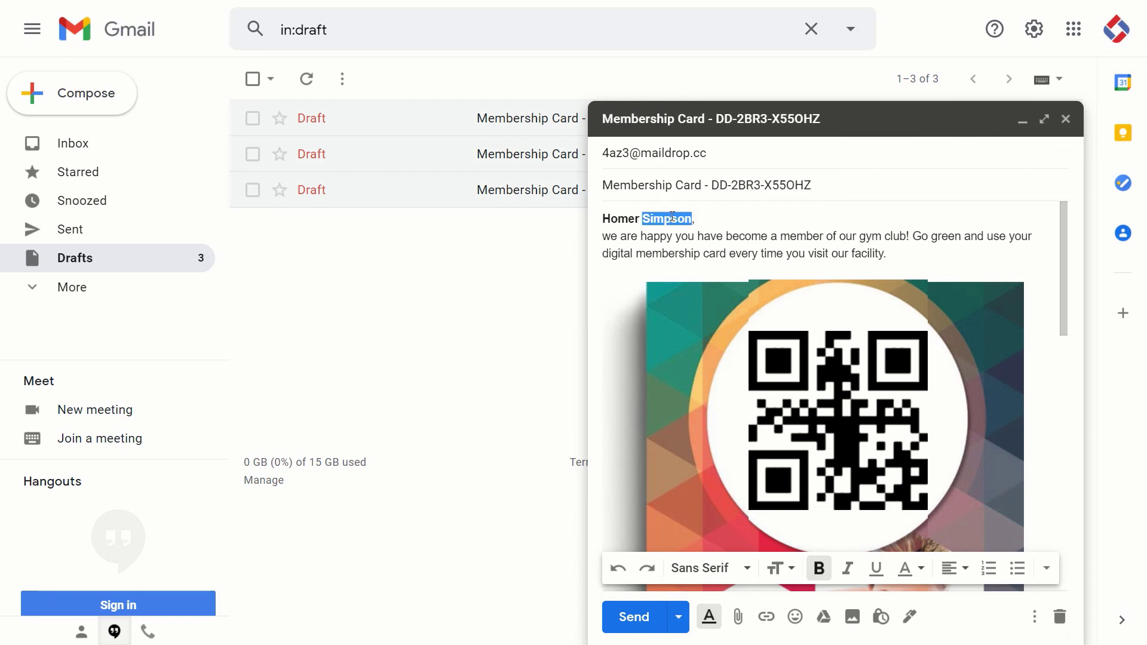
pyautogui.scroll(-10, 784, 416)
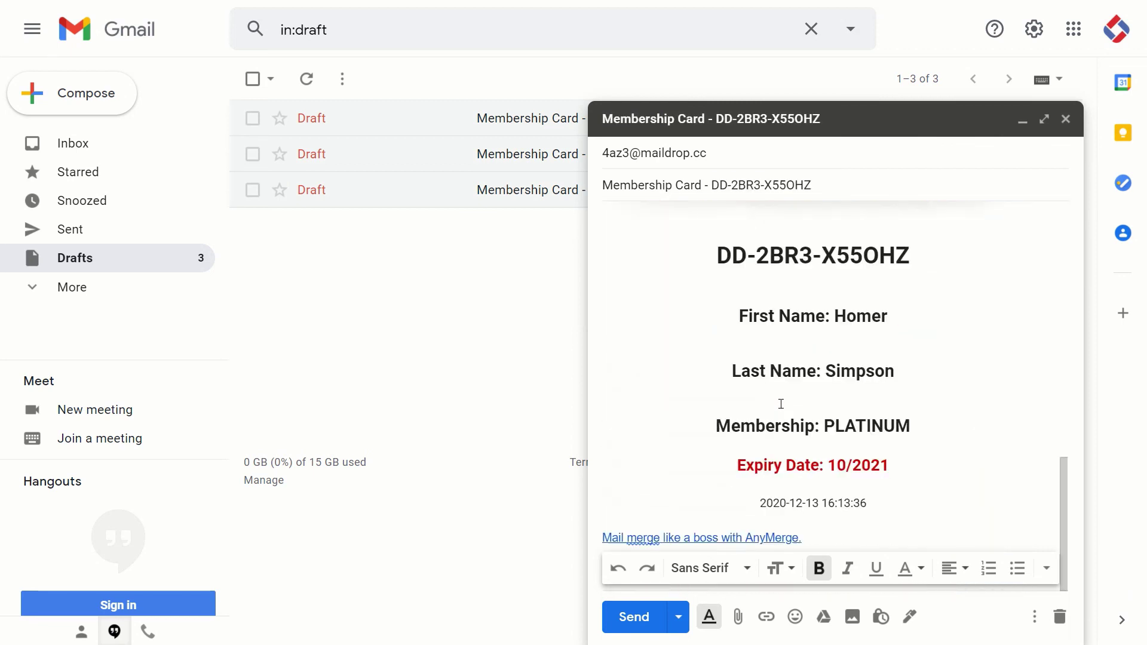
pyautogui.moveTo(740, 465); pyautogui.dragTo(894, 469)
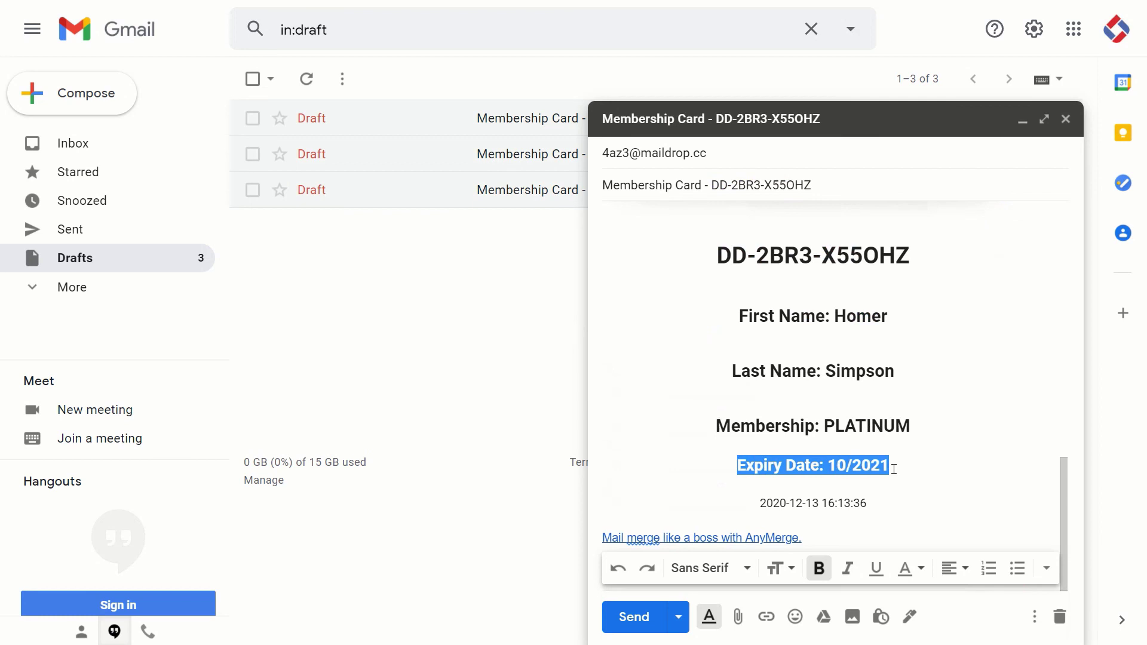
pyautogui.click(833, 397)
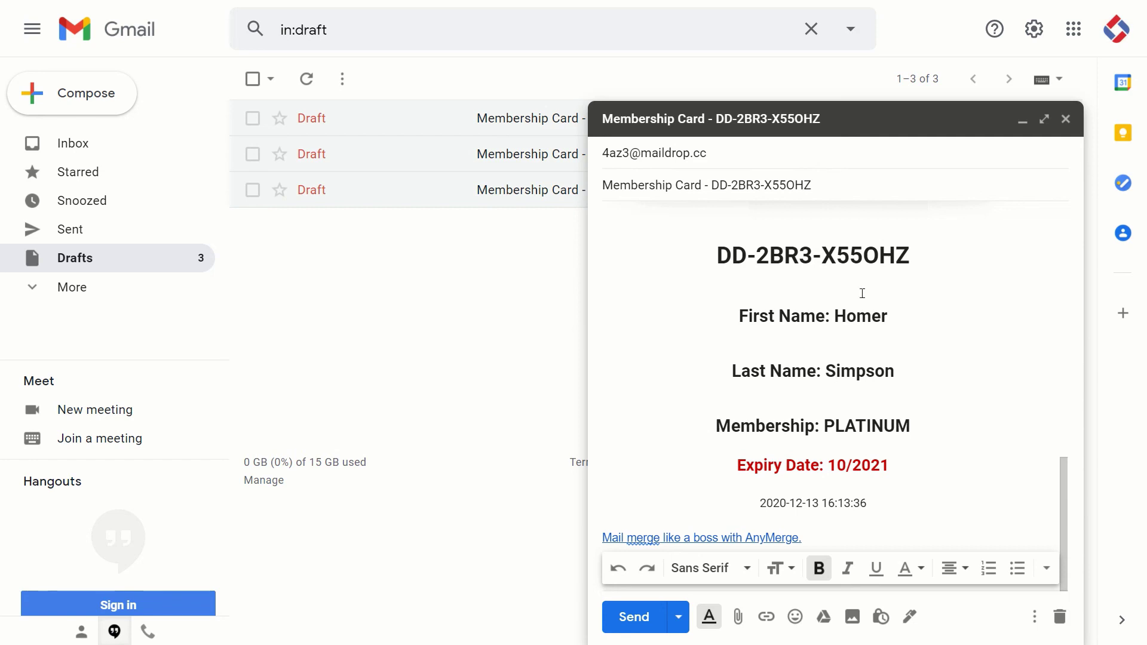
pyautogui.scroll(3, 867, 258)
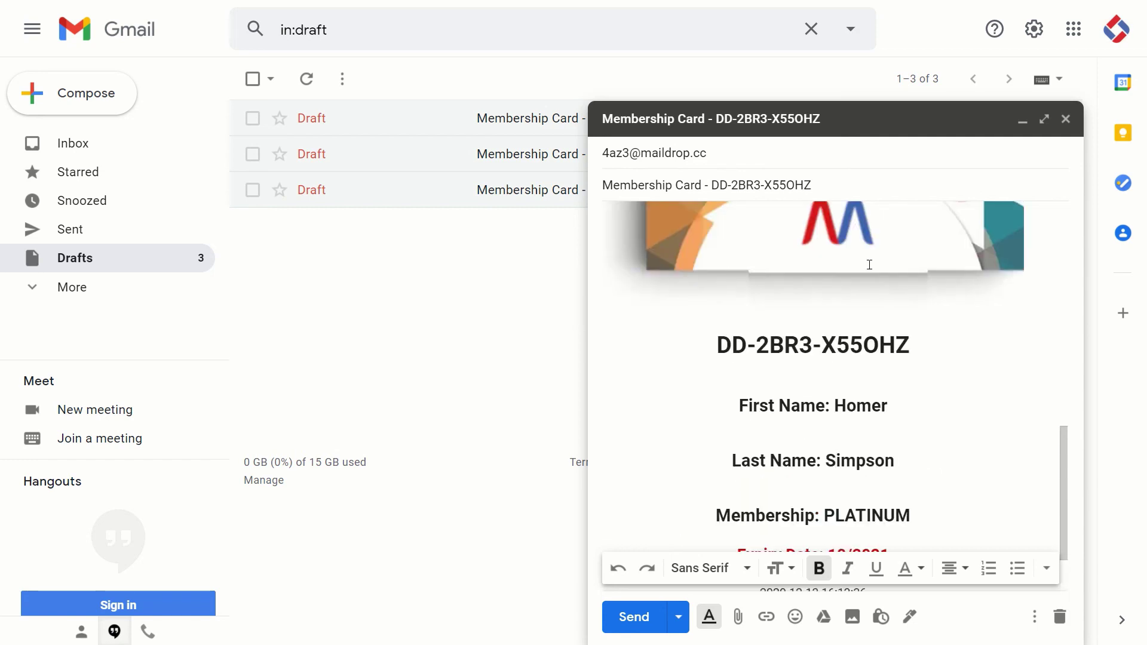
pyautogui.scroll(10, 870, 264)
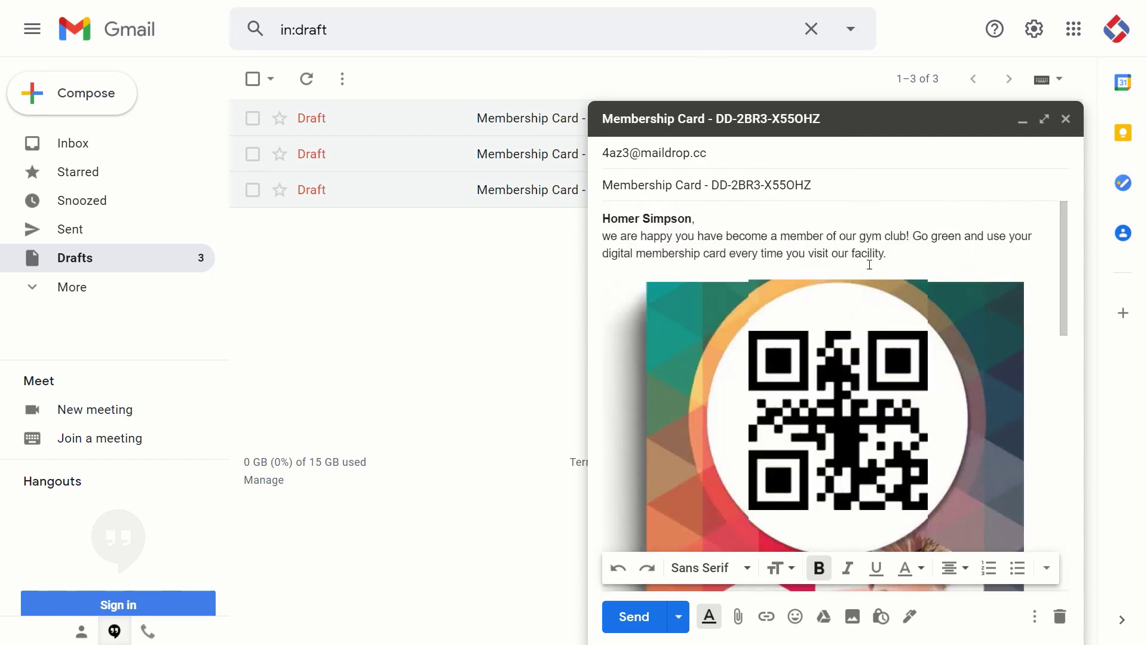